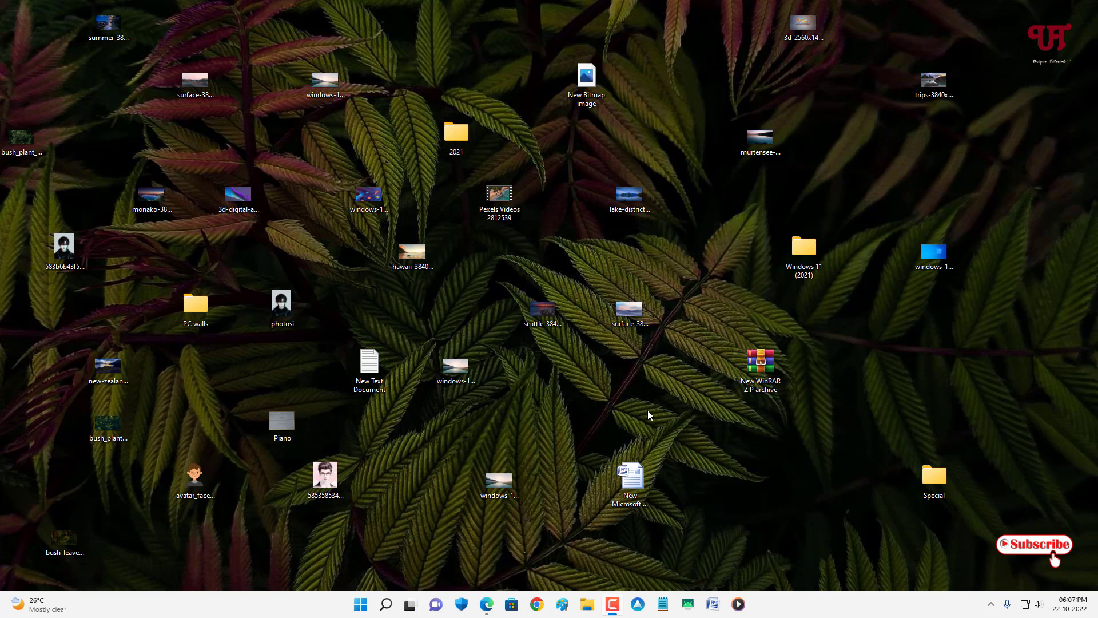
- In Microsoft Edge, download the iTop Easy Desktop installer from its product page, show it in the Downloads folder, and close the browser
click(486, 604)
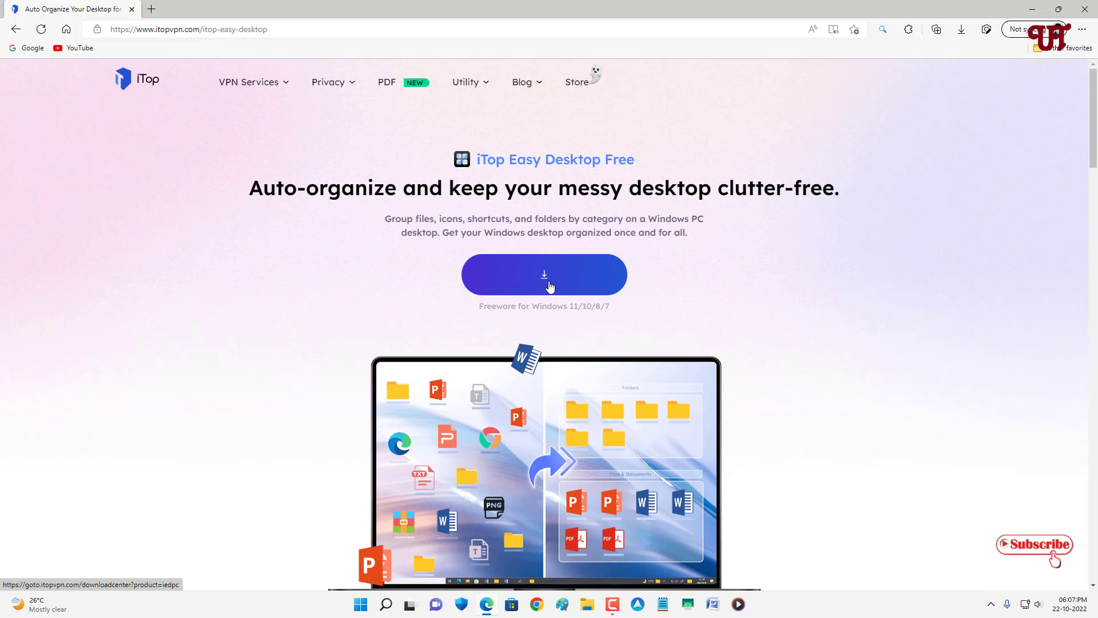
click(550, 285)
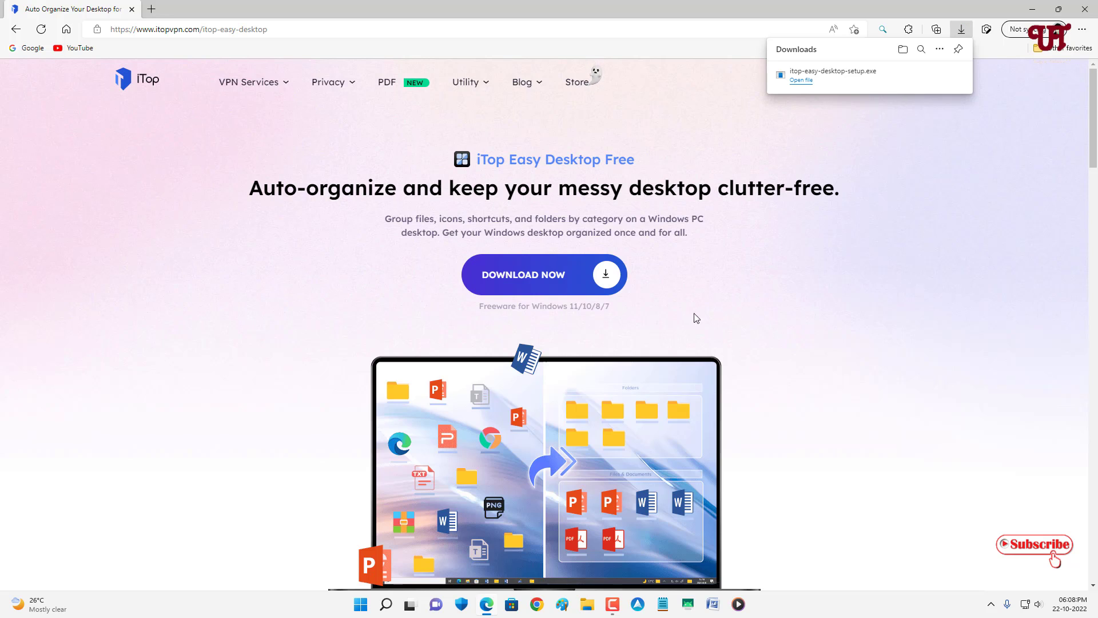
click(920, 77)
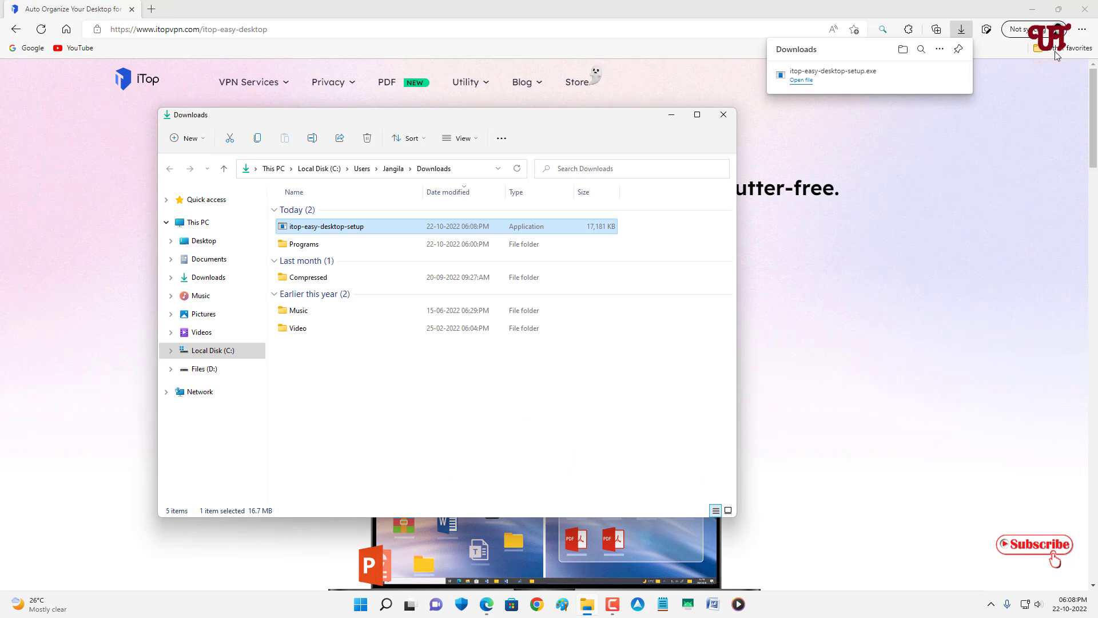
click(1087, 13)
click(1086, 14)
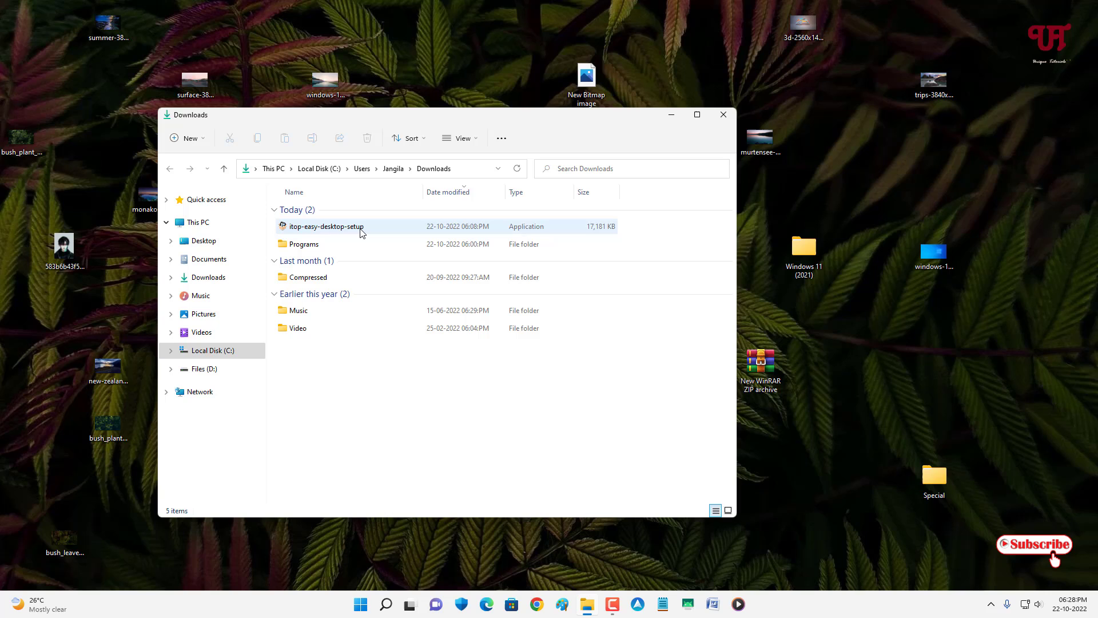
- Run itop-easy-desktop-setup, accept the license, install to the default folder, and finish with the launch option enabled
click(361, 229)
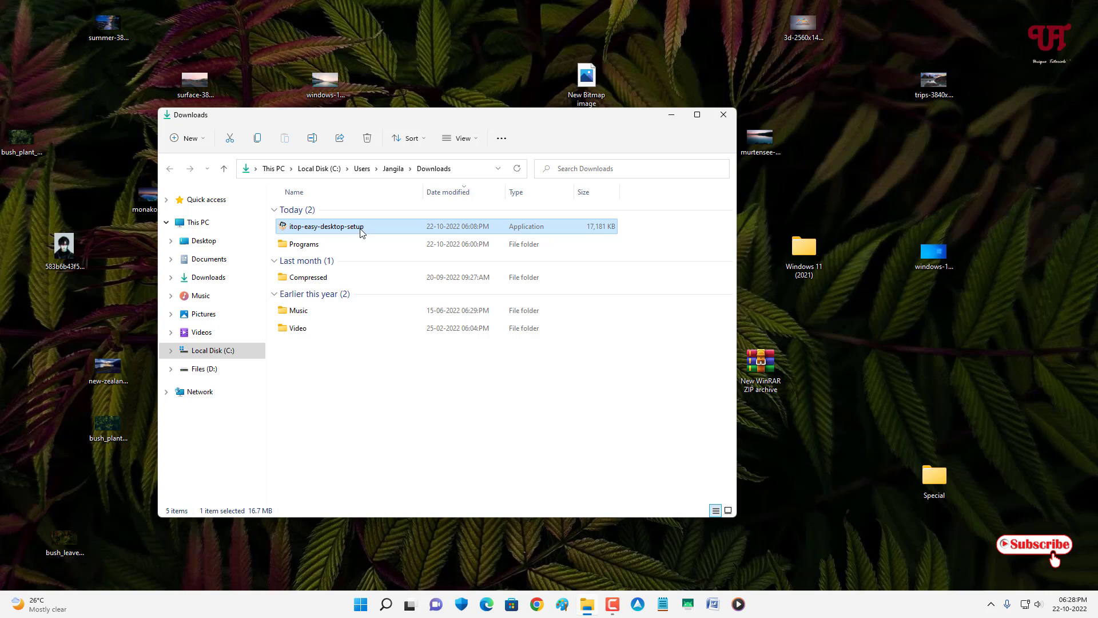
double_click(361, 229)
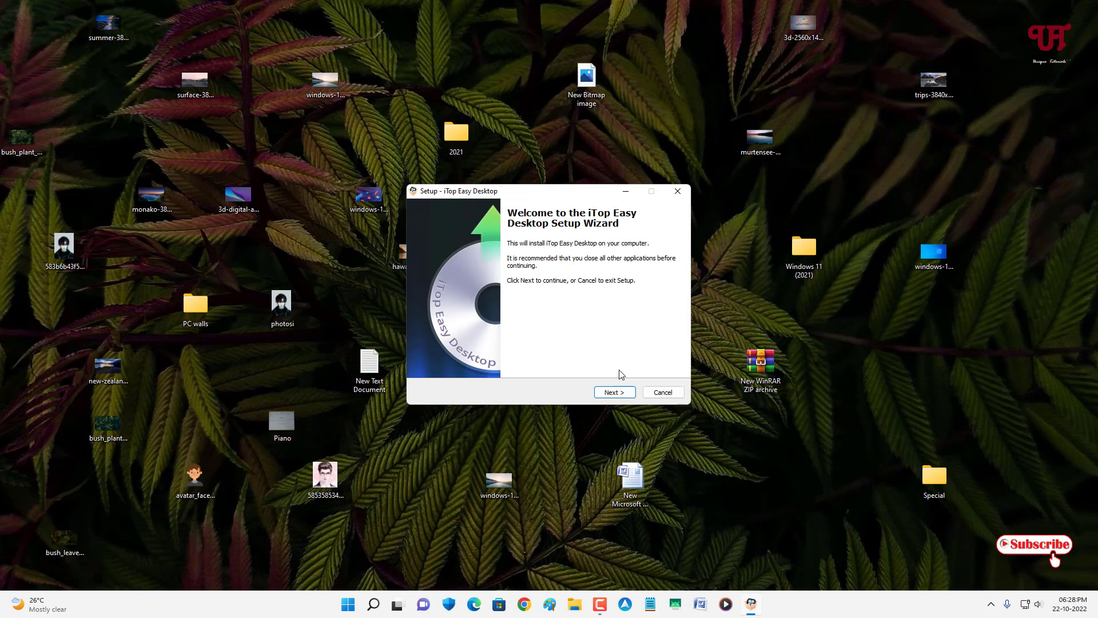
click(613, 394)
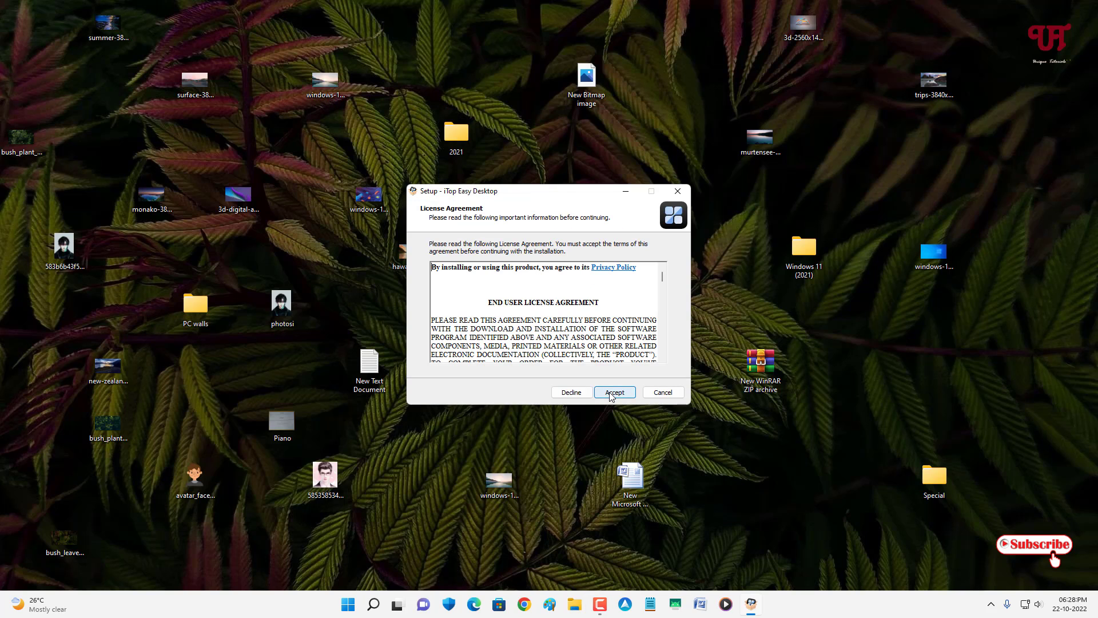
click(611, 394)
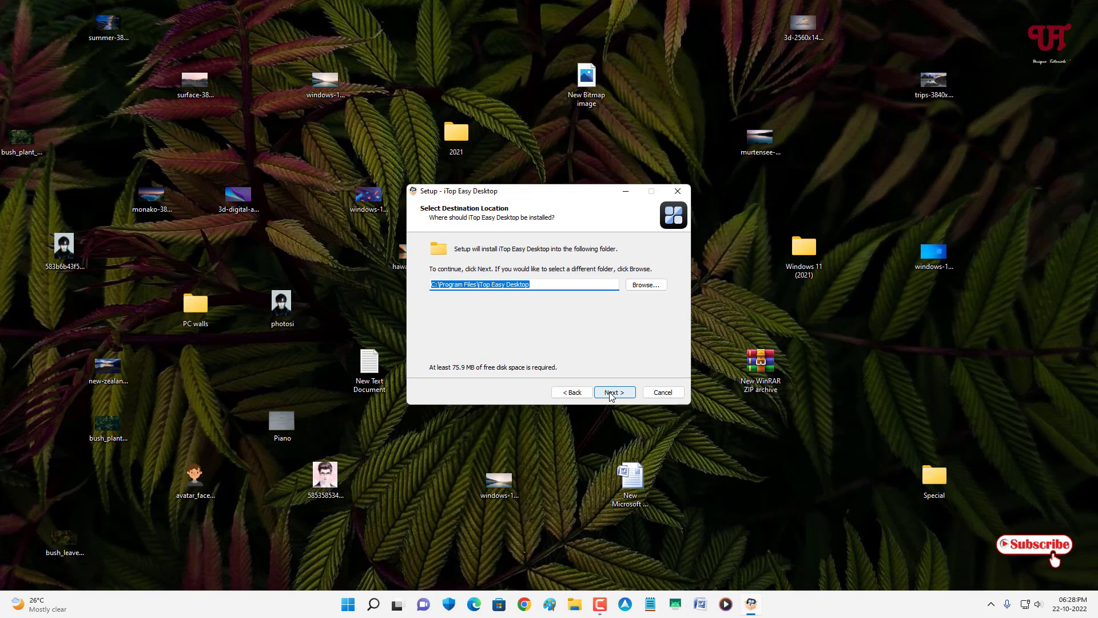
click(611, 392)
click(610, 394)
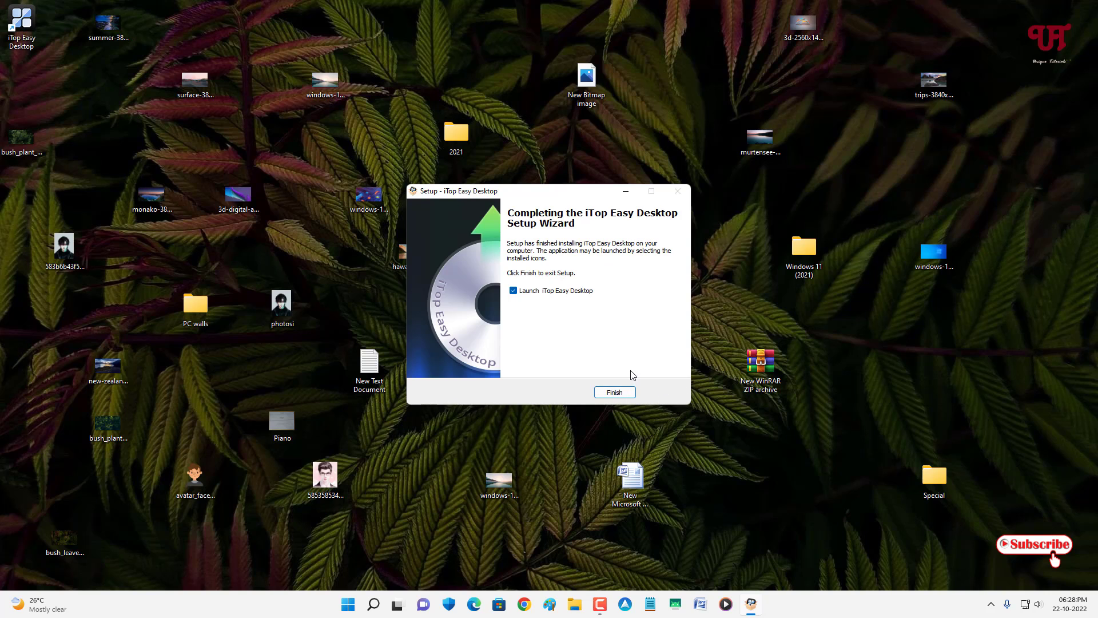
click(620, 394)
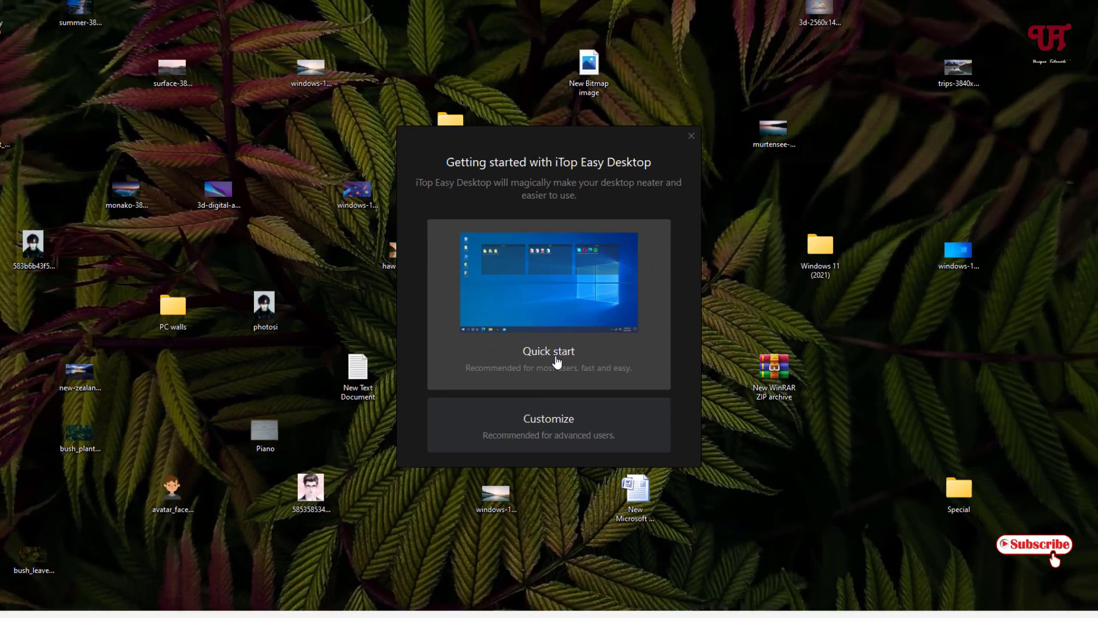
- Choose the Customize start option and move the settings window clear of the desktop boxes
click(546, 429)
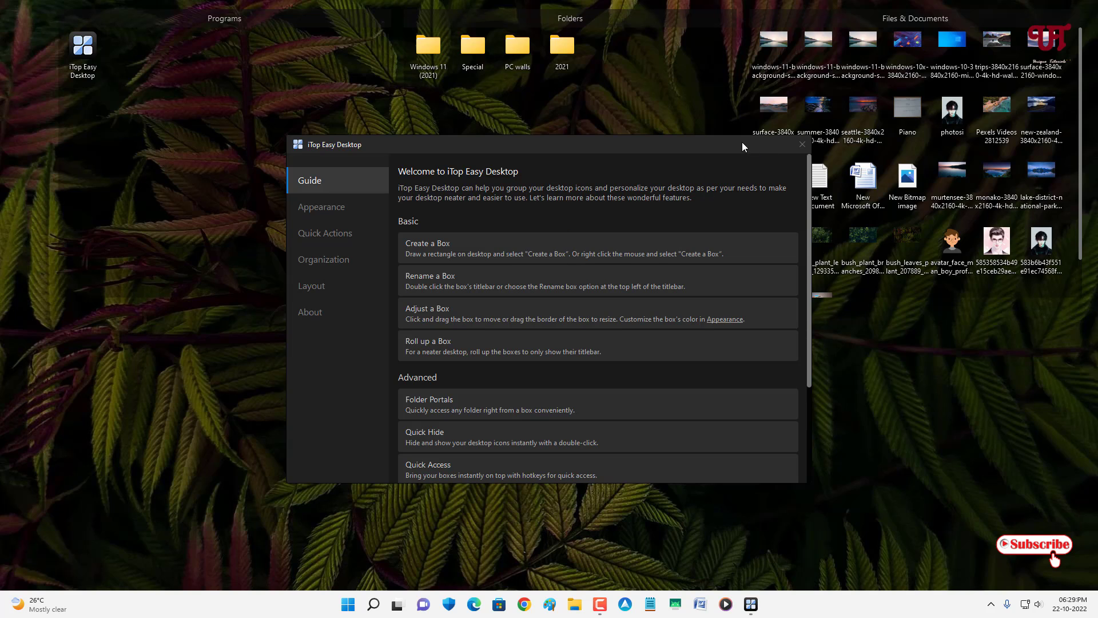
drag(742, 142, 608, 197)
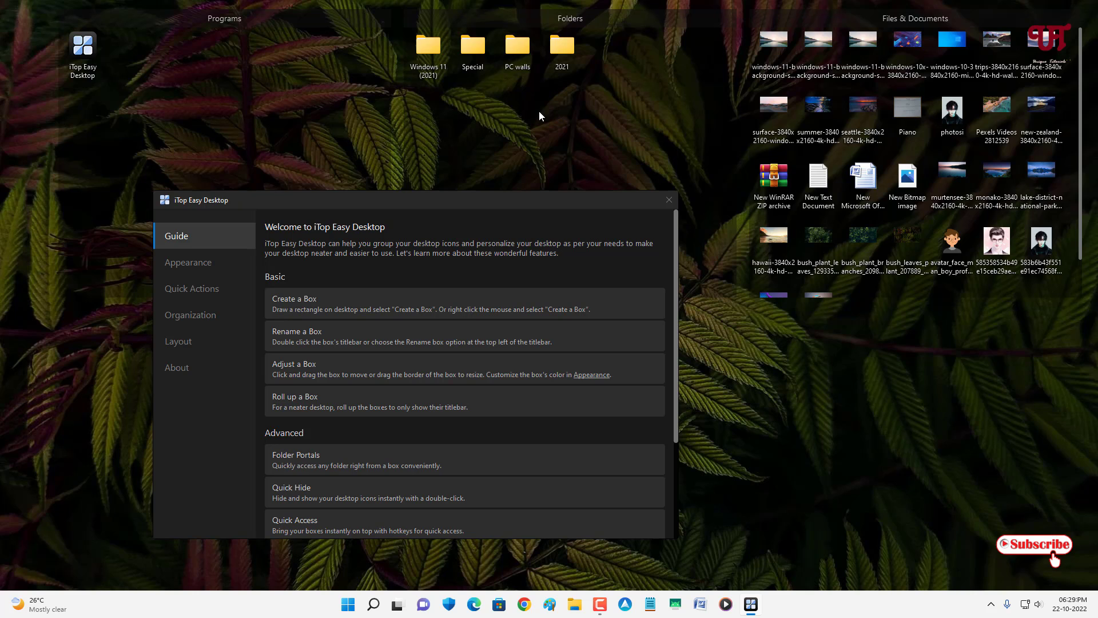
drag(477, 197, 513, 241)
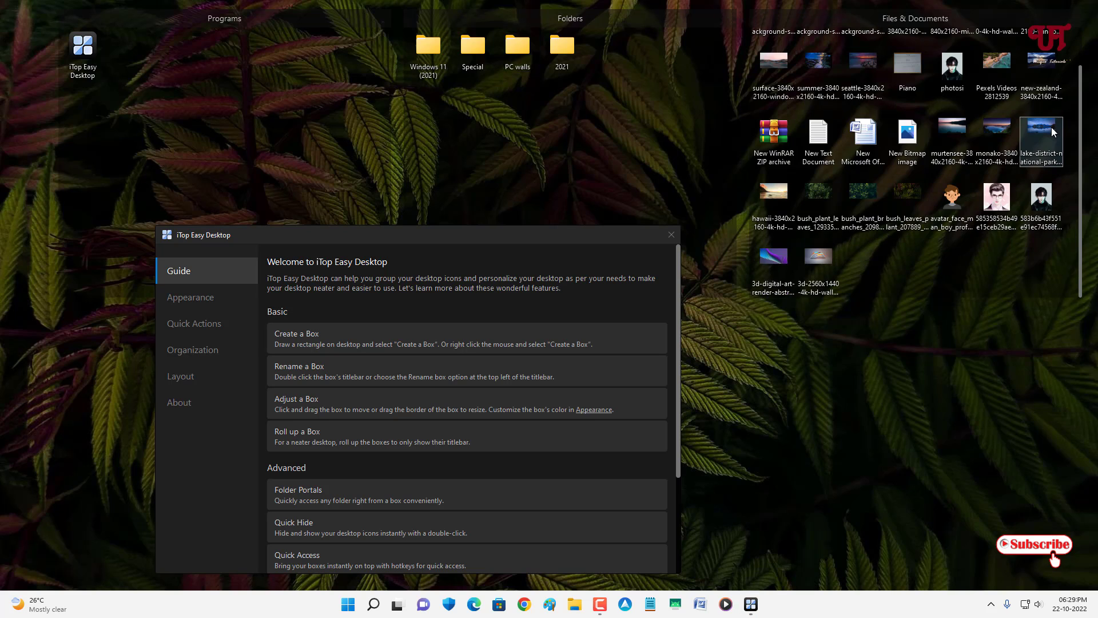
drag(531, 231, 612, 173)
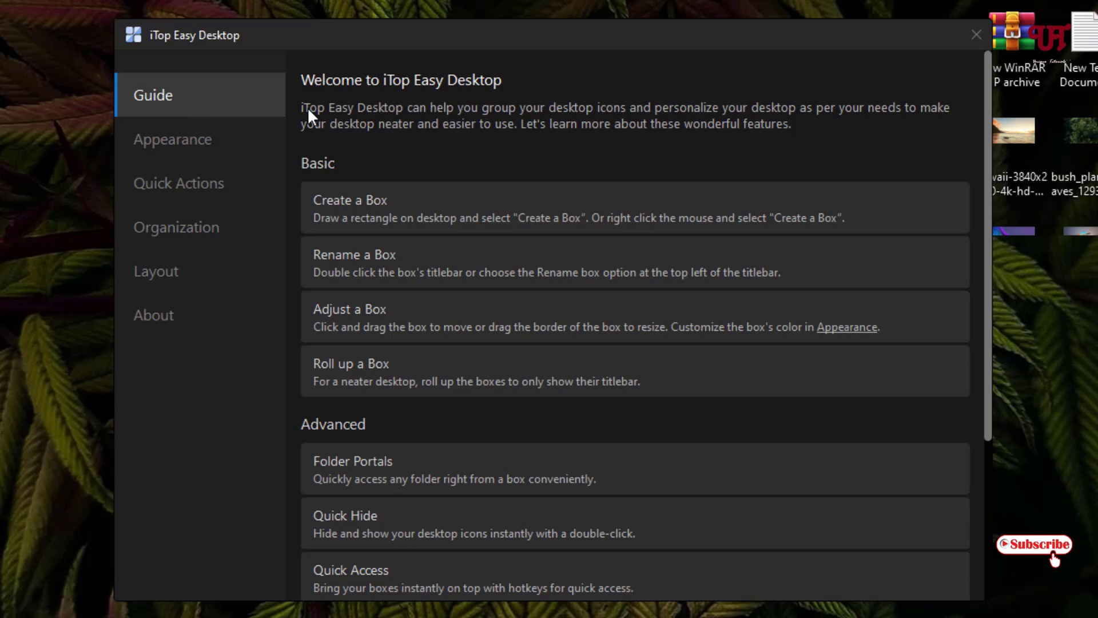
- Review the basic and advanced features in the Guide and open the Appearance settings
scroll(372, 188, down, 2)
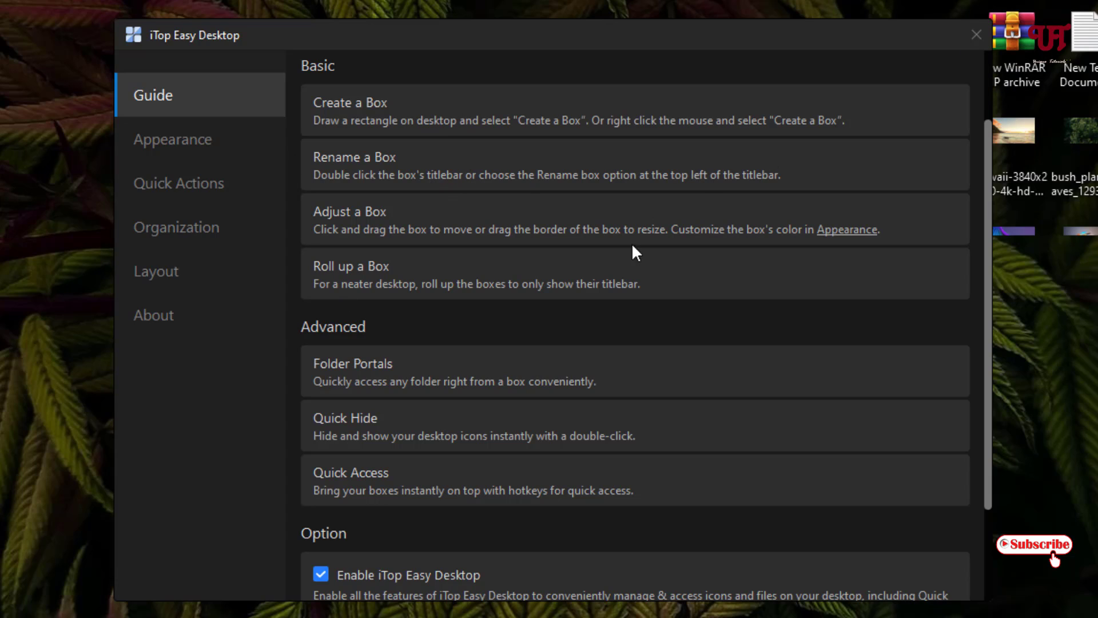
scroll(586, 270, up, 2)
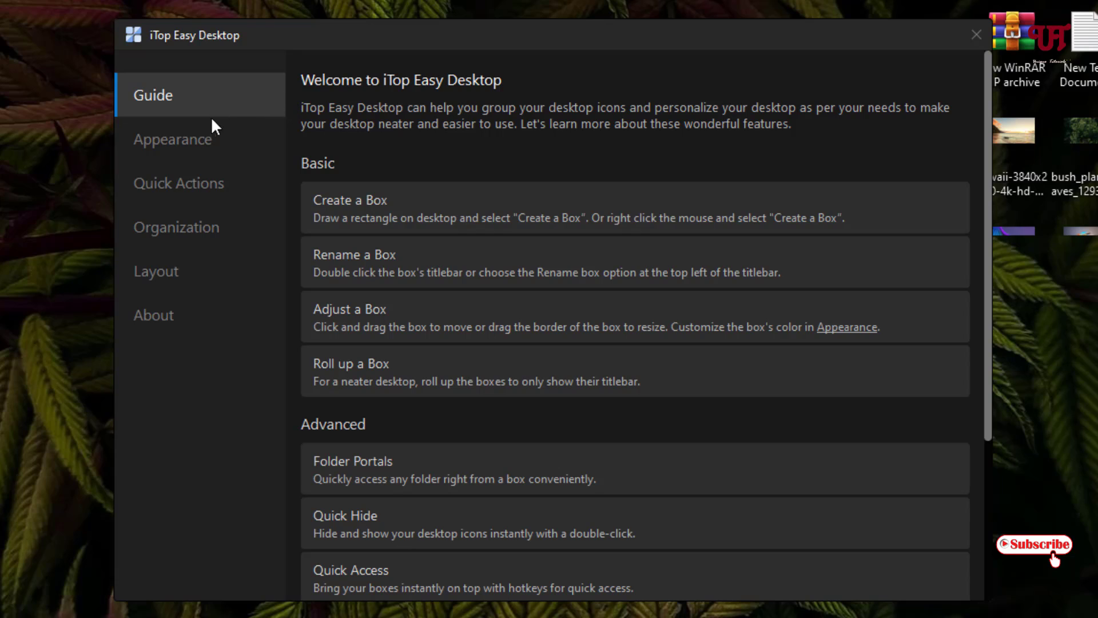
click(194, 140)
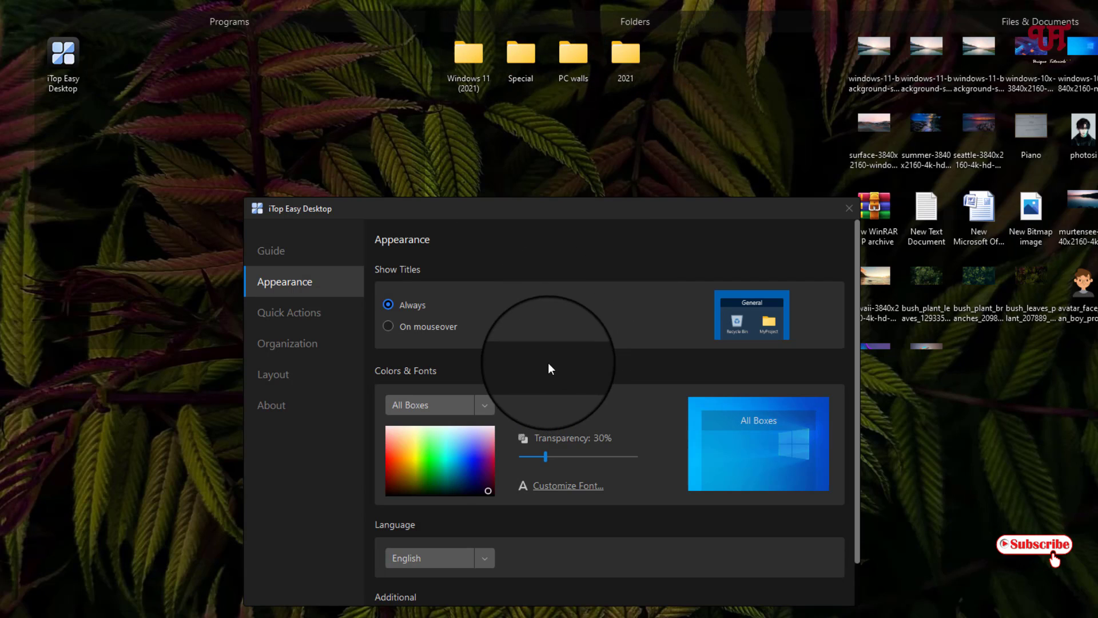
- Try showing box titles on mouseover, check the Folders box, and restore the Always option
click(389, 326)
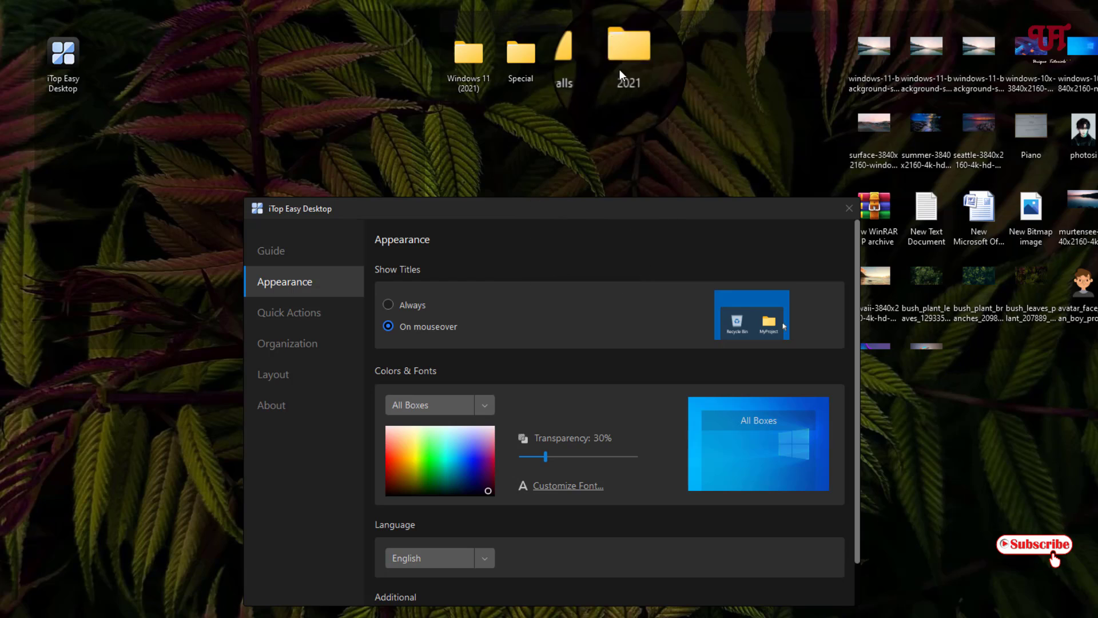
click(629, 32)
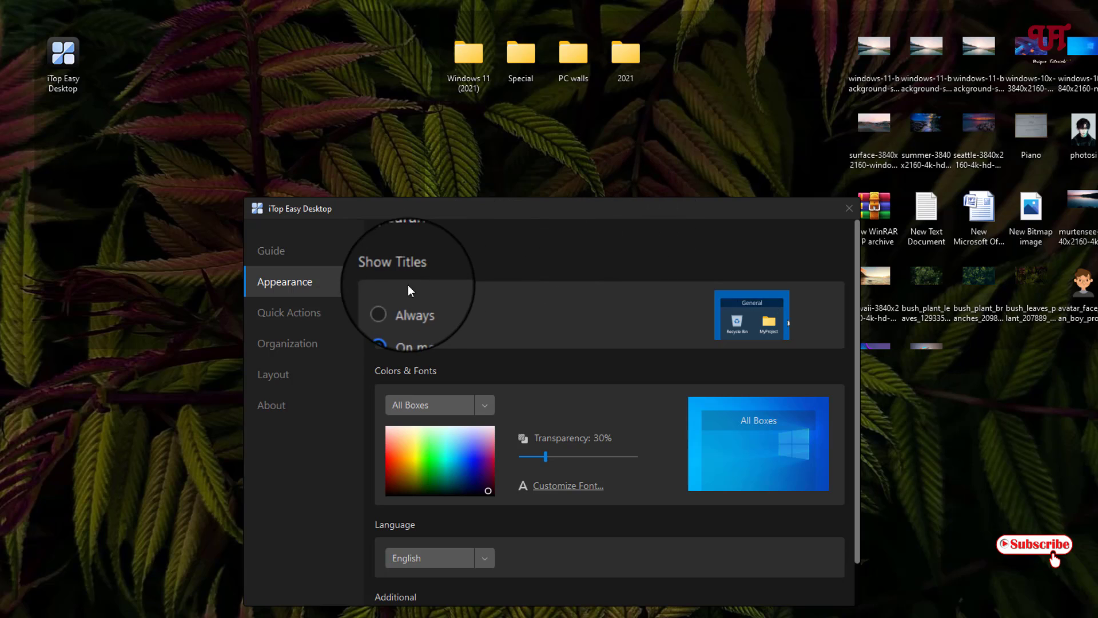
click(389, 304)
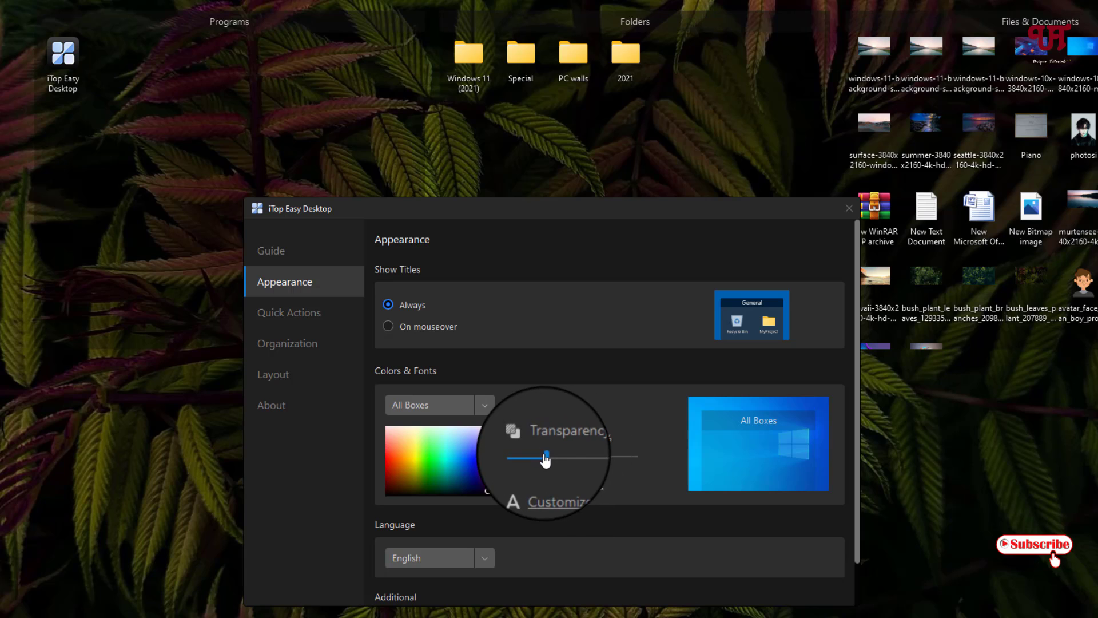
- Set the transparency of all boxes to 10% and view the font customization options without changing them
drag(547, 464, 519, 459)
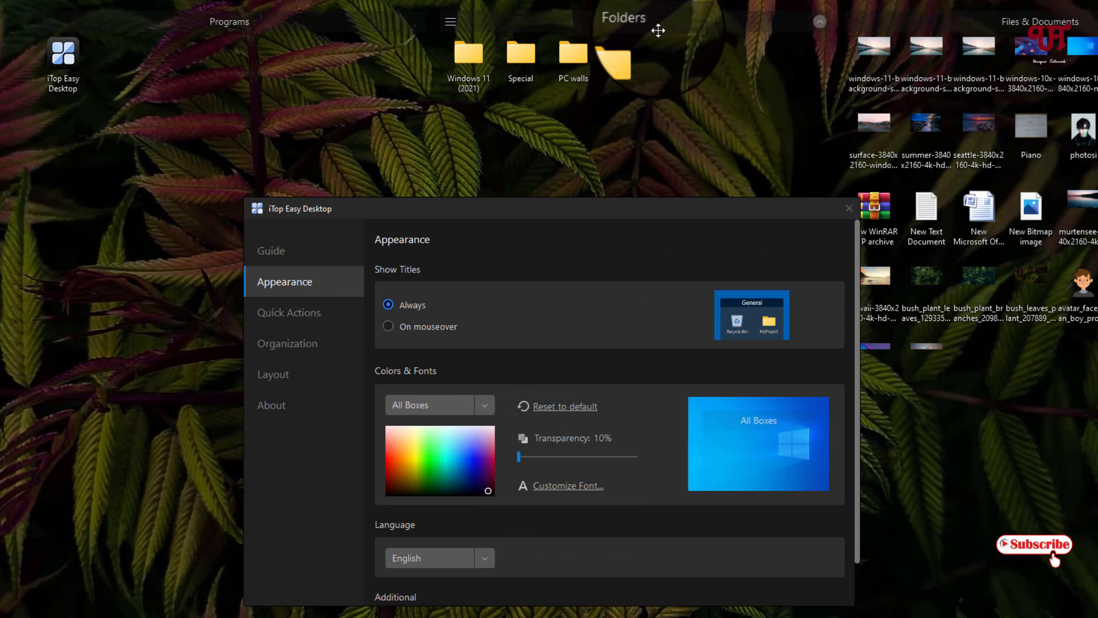
click(572, 493)
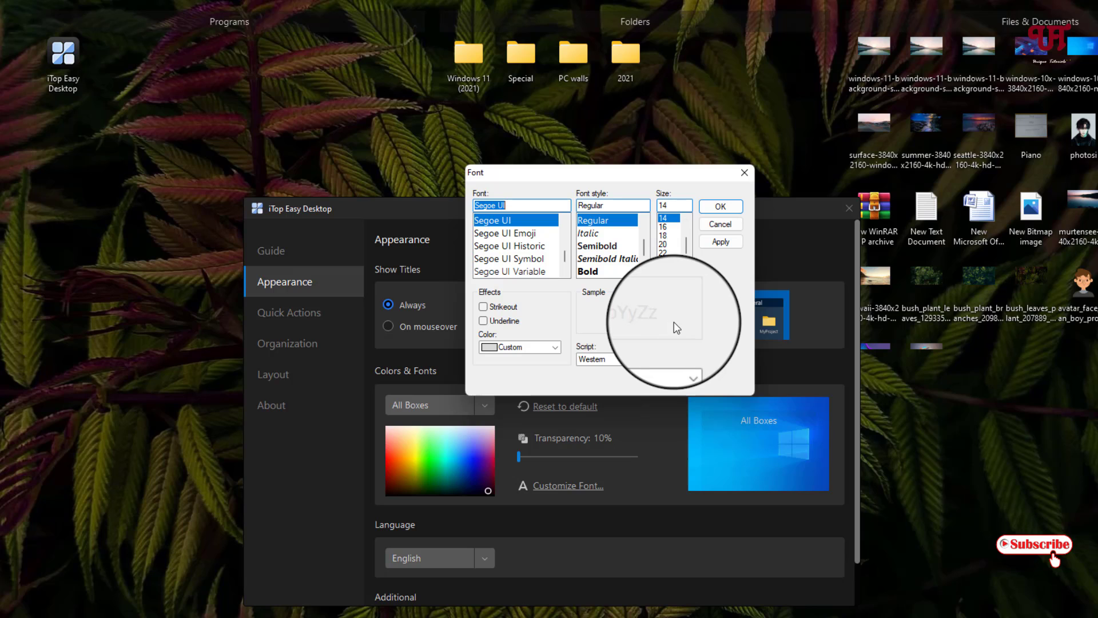
click(746, 174)
- Examine the available interface languages and the additional appearance option for box borders
scroll(624, 476, down, 1)
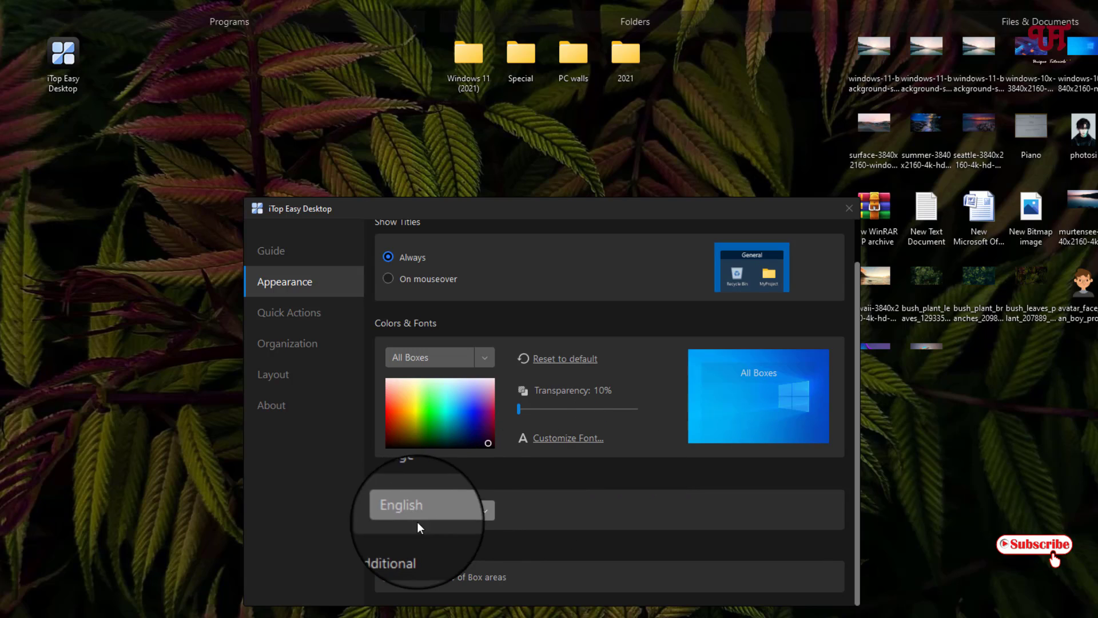
click(480, 510)
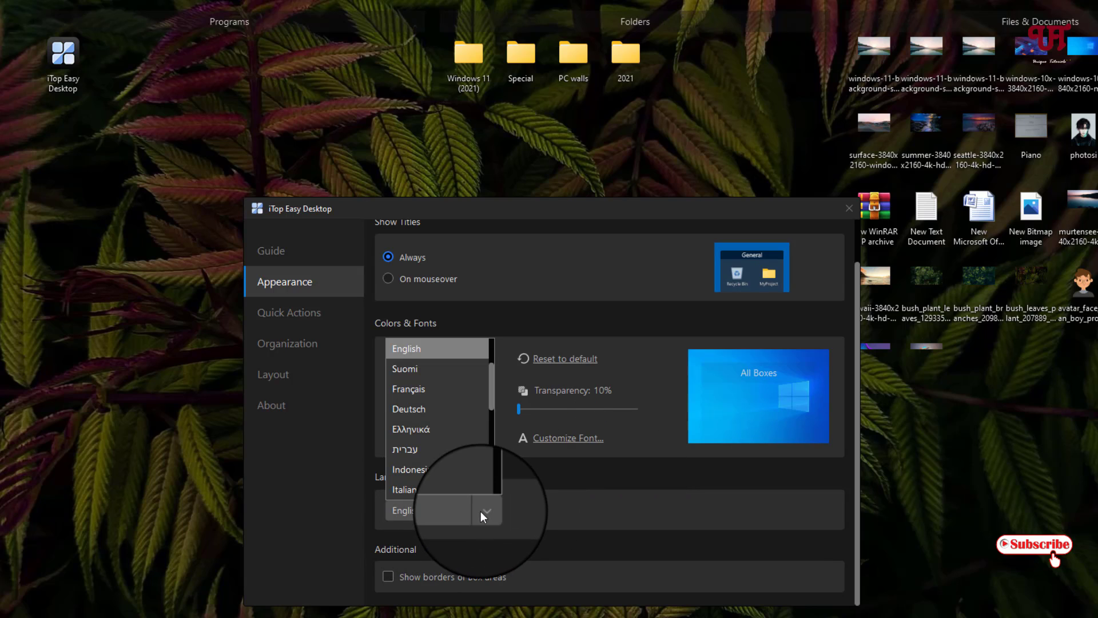
scroll(465, 406, down, 1)
scroll(465, 407, down, 4)
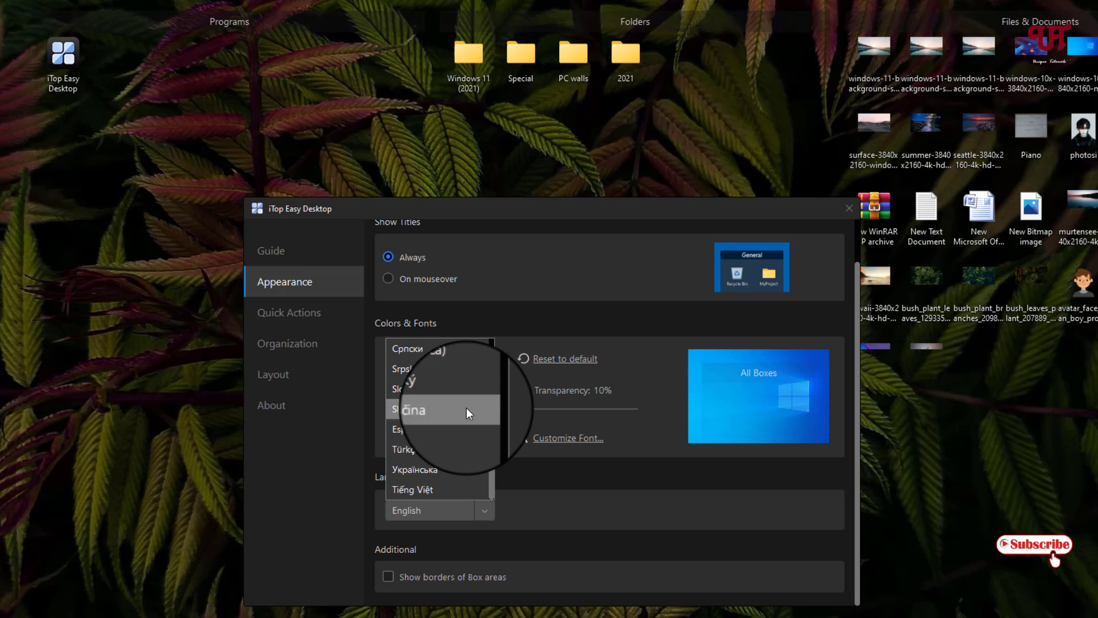
scroll(467, 425, up, 6)
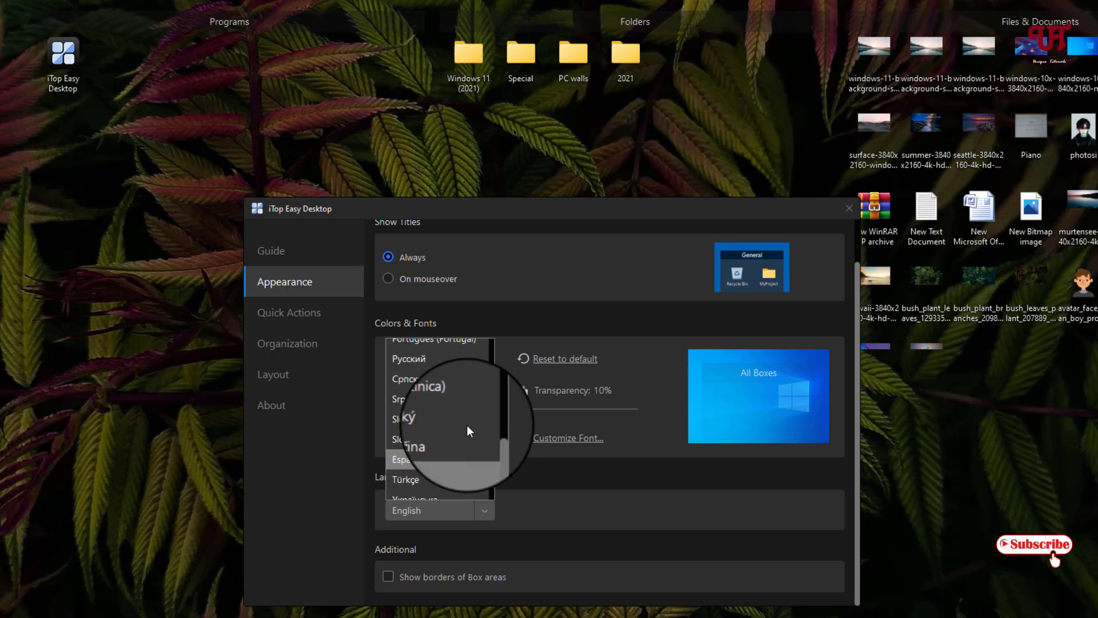
click(564, 489)
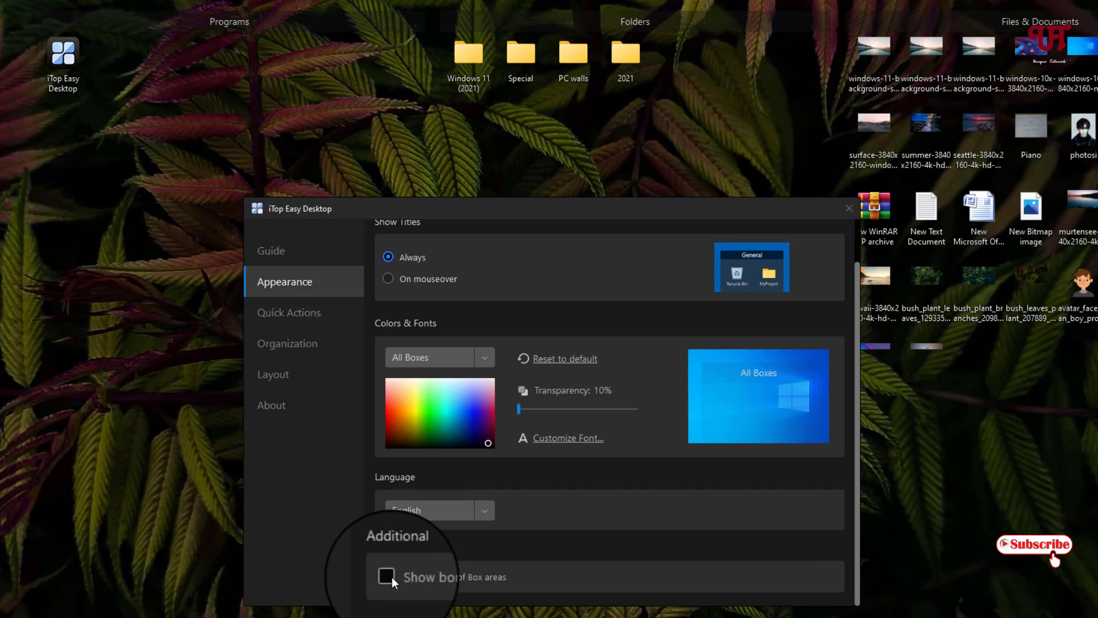
scroll(531, 541, up, 1)
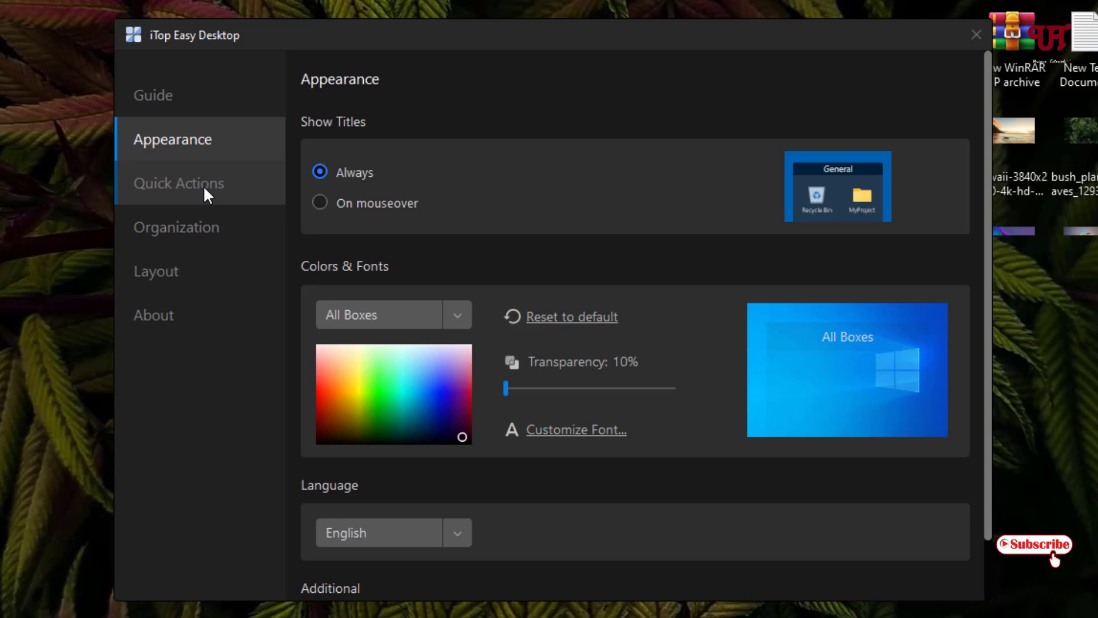
- Open the Quick Actions settings and test hiding and showing the desktop icons twice, dismissing the notice
click(307, 316)
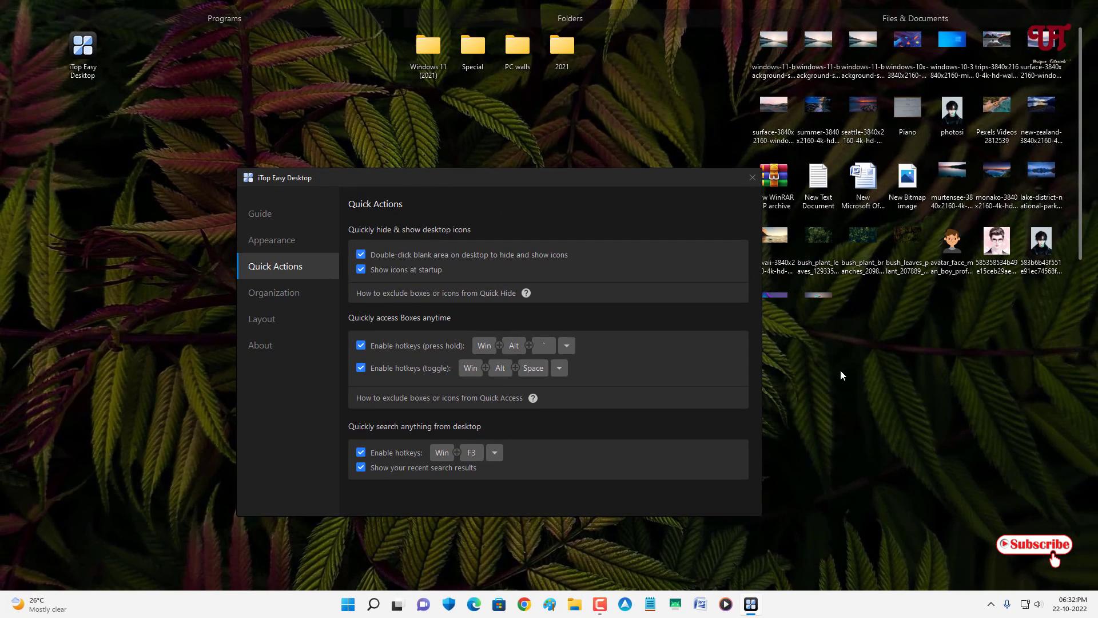
double_click(946, 400)
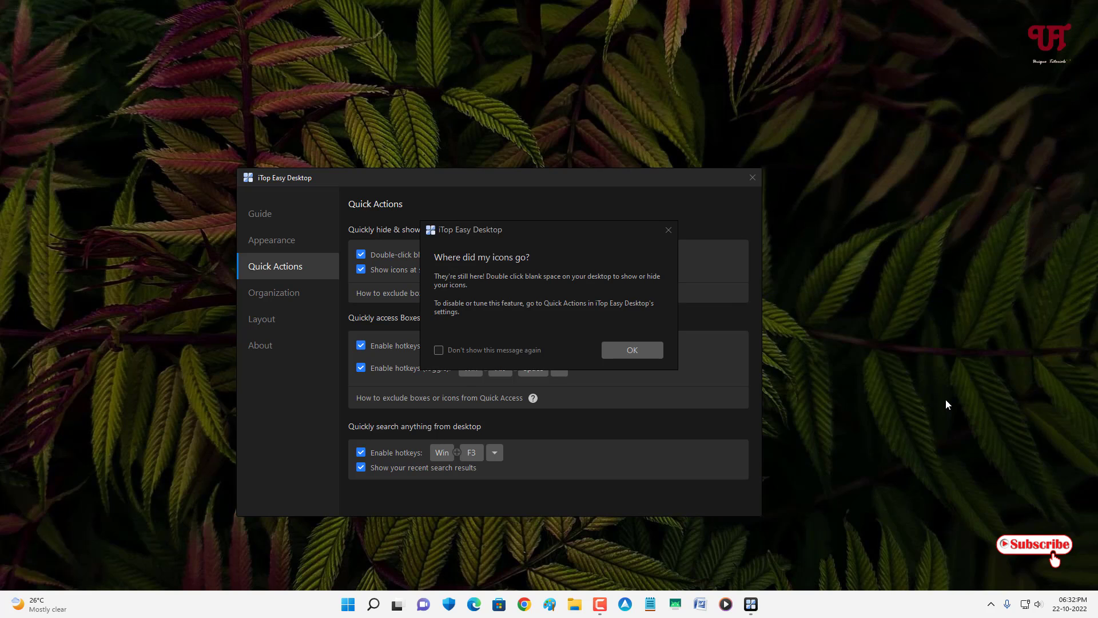
key(Return)
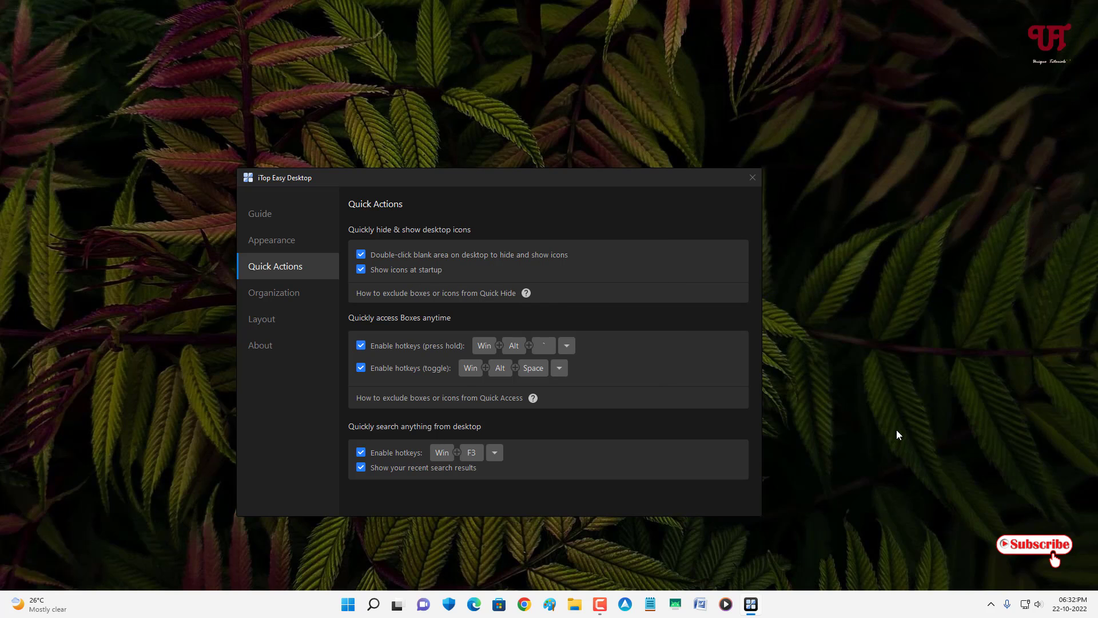
double_click(902, 406)
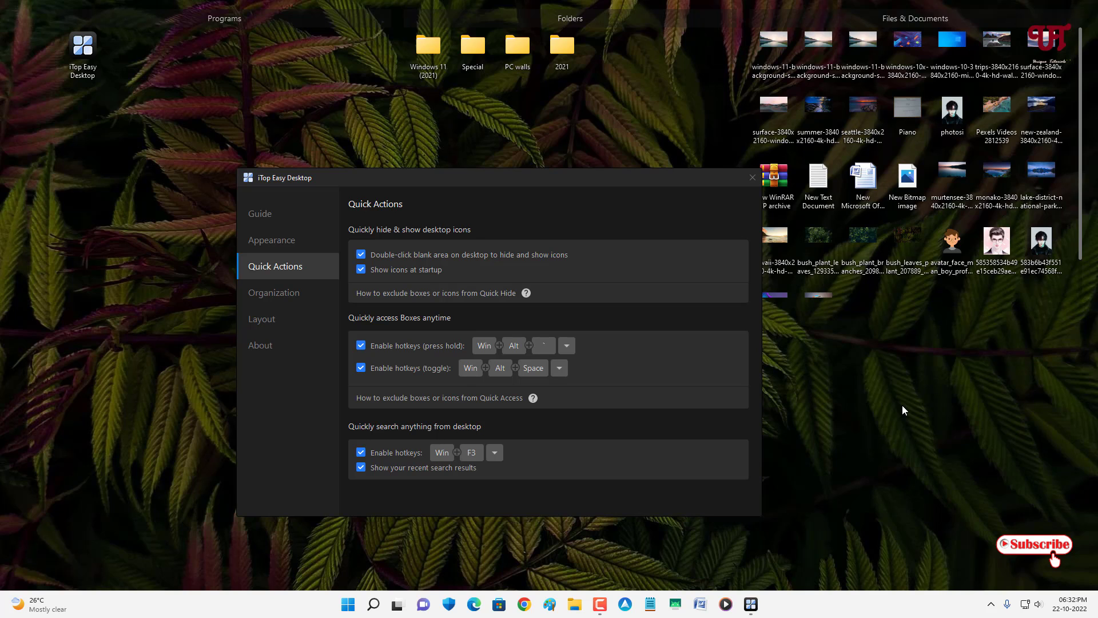
double_click(902, 406)
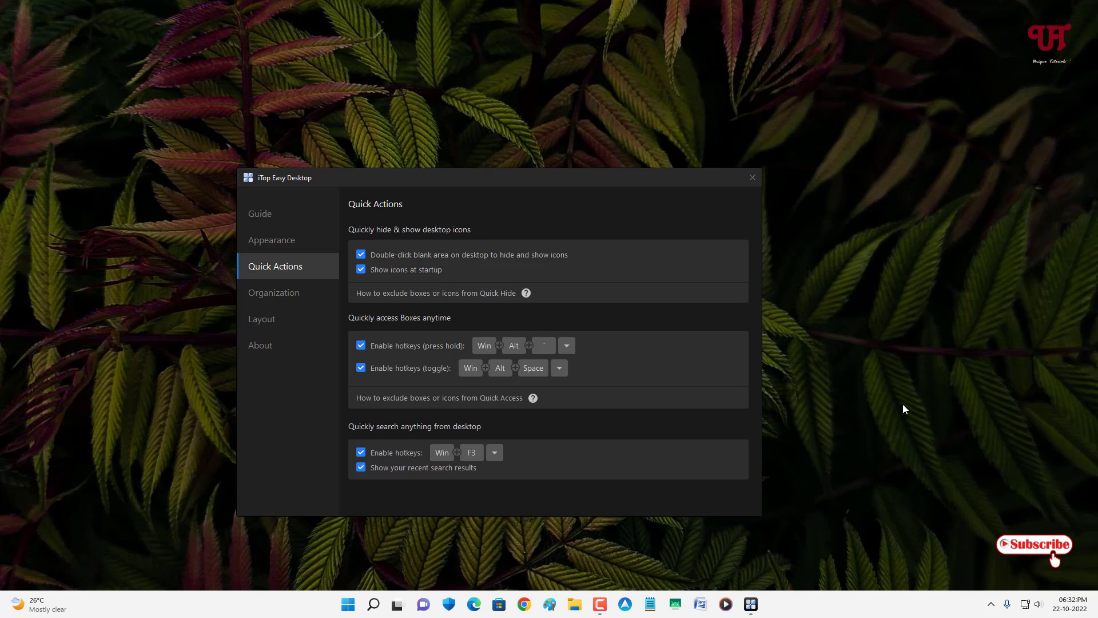
double_click(903, 408)
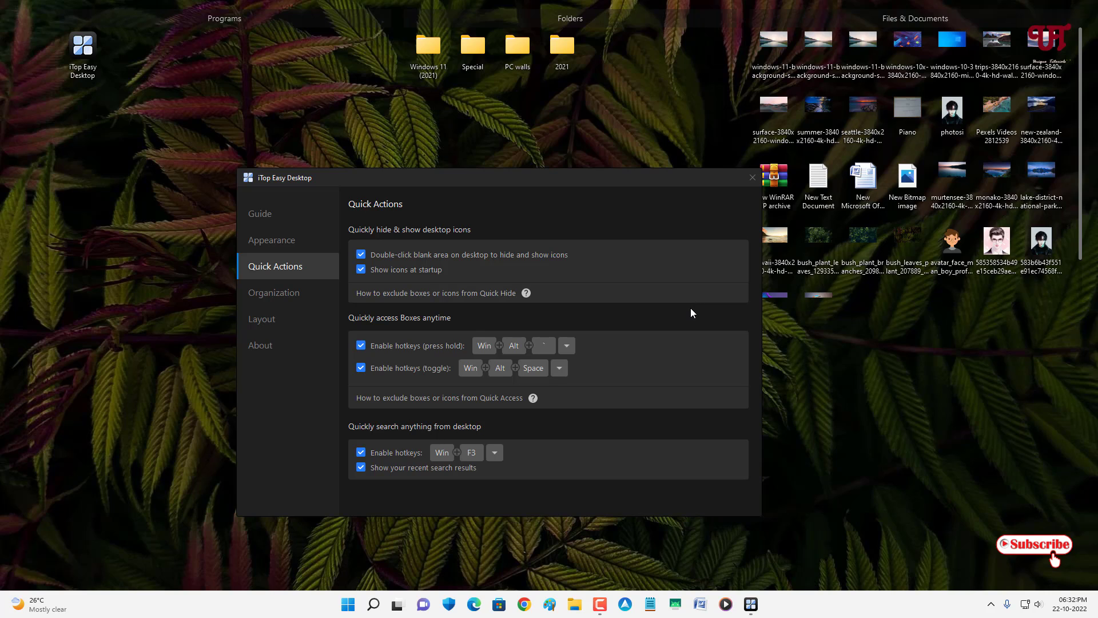
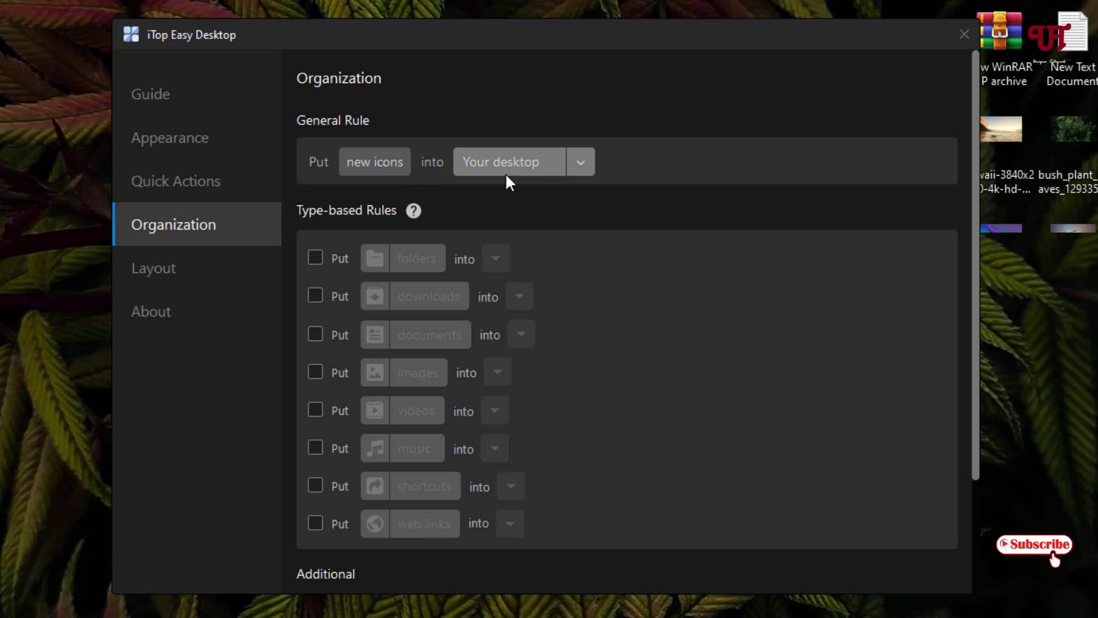
- Examine the Organization settings: the available destinations for new icons, the type-based rules and the additional options
click(572, 162)
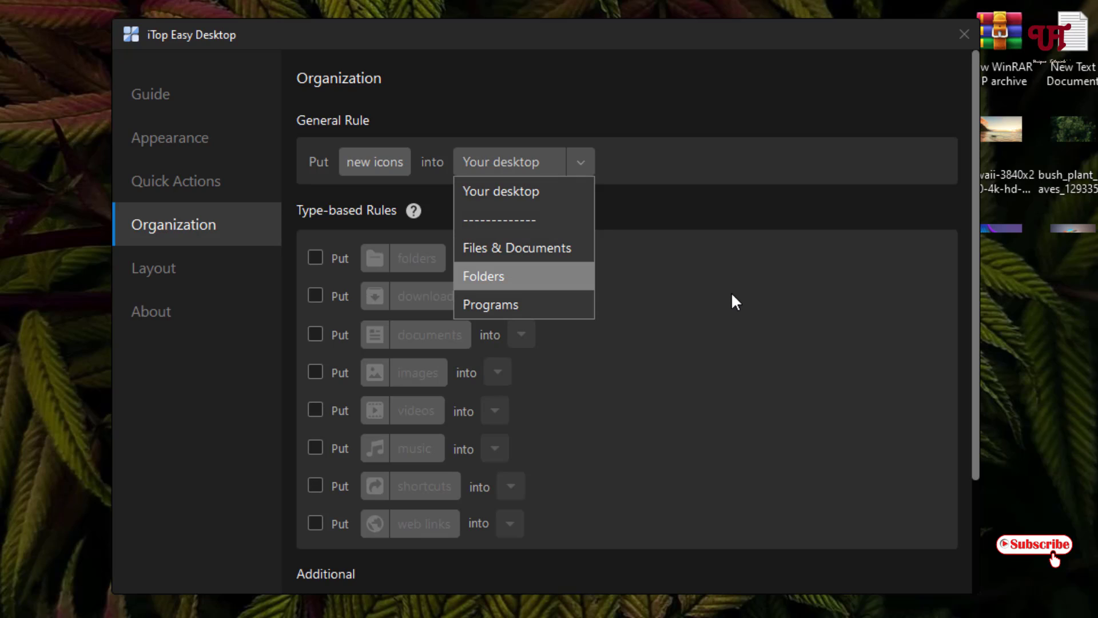
click(739, 257)
scroll(339, 284, down, 2)
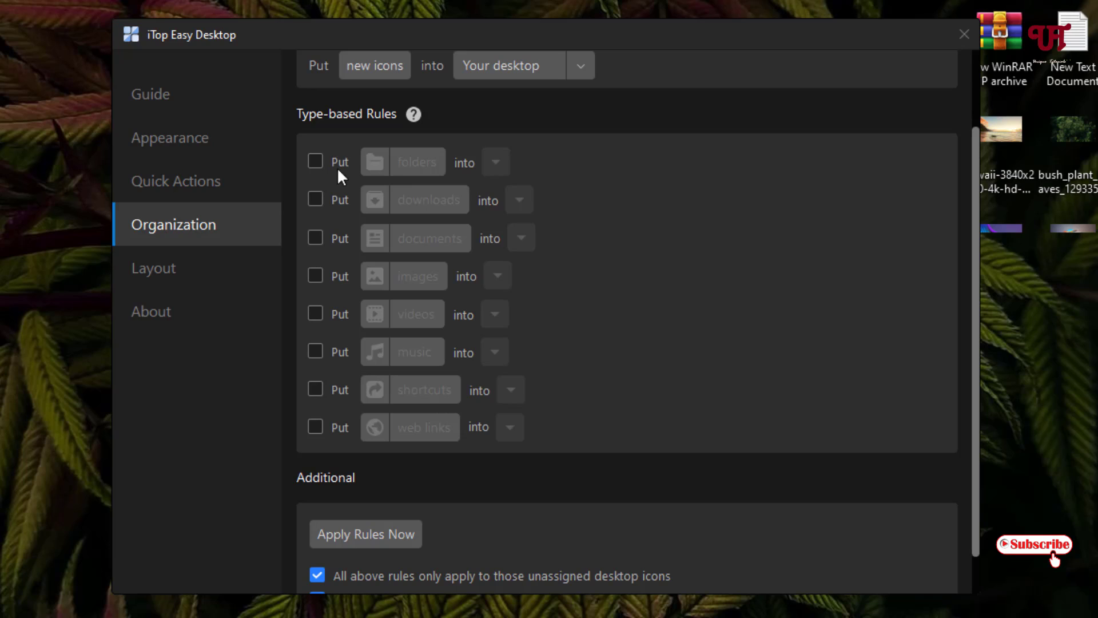
scroll(330, 366, down, 1)
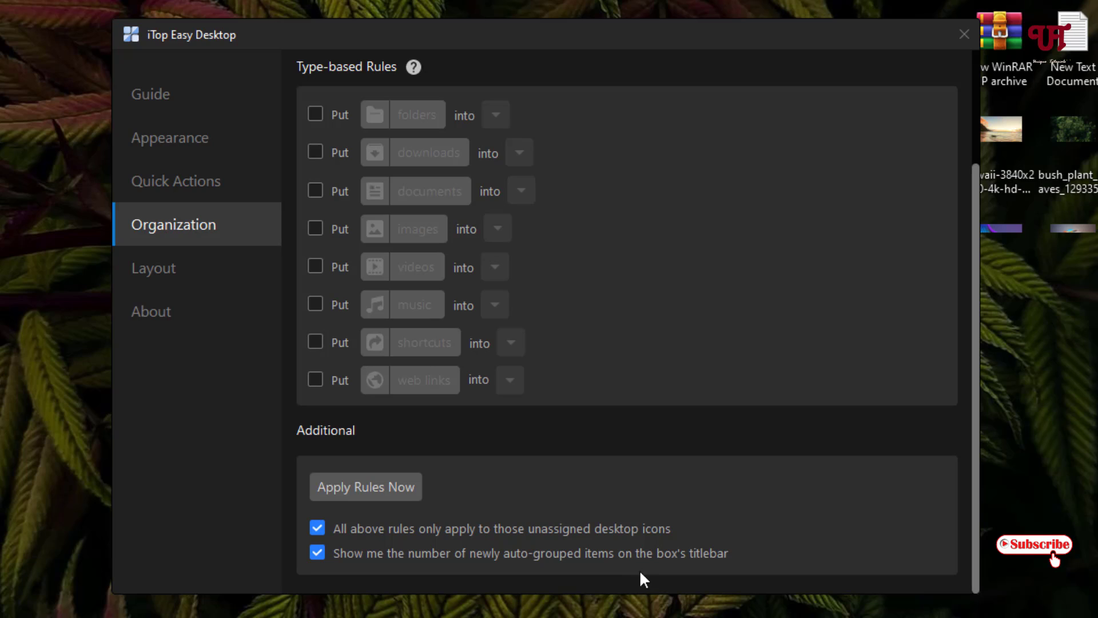
scroll(685, 570, up, 3)
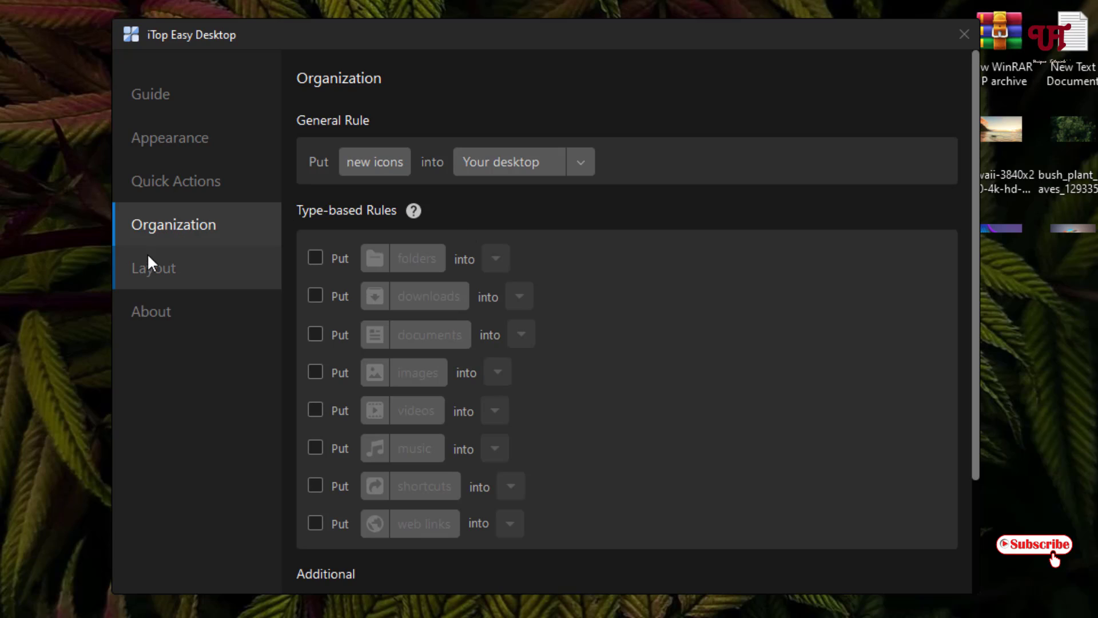
- Review the Layout settings, the About information and the Guide page, and close the settings window
click(140, 275)
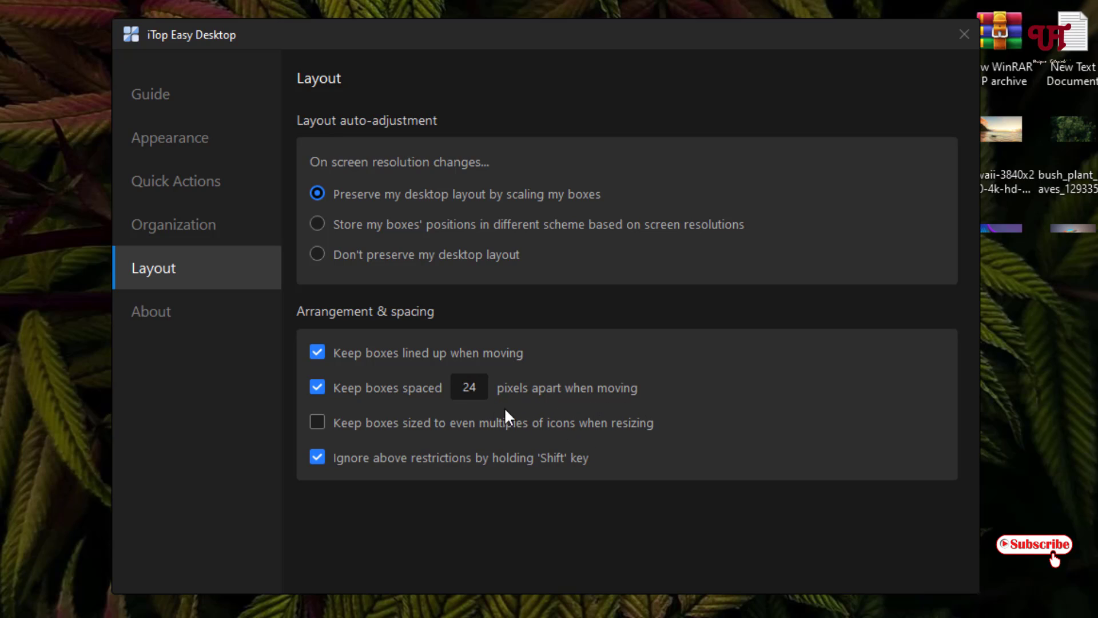
click(484, 386)
click(172, 312)
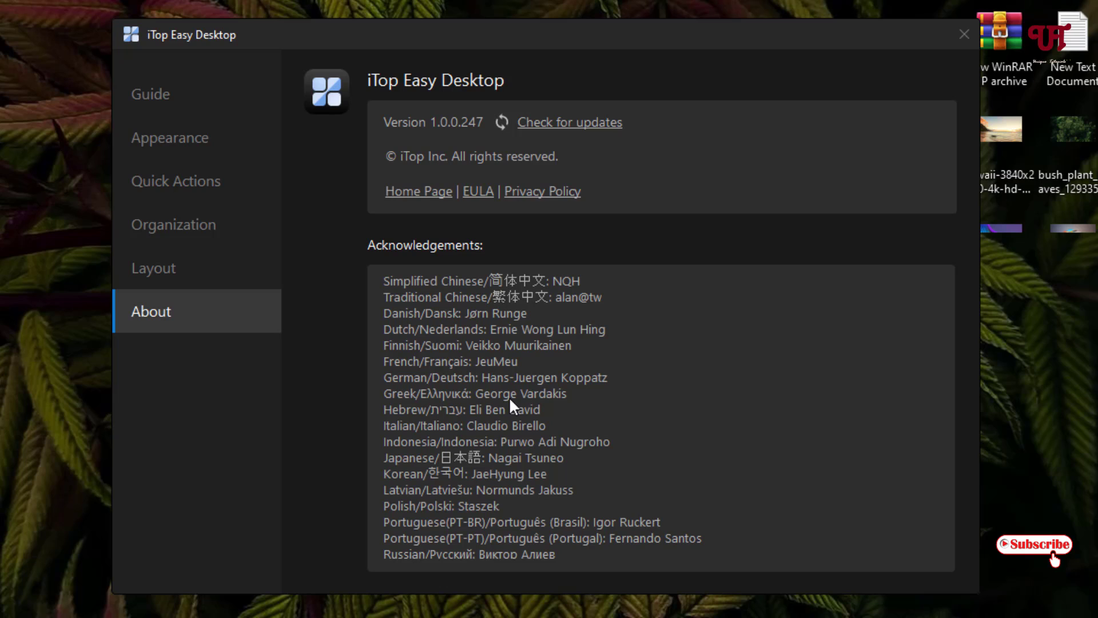
click(176, 97)
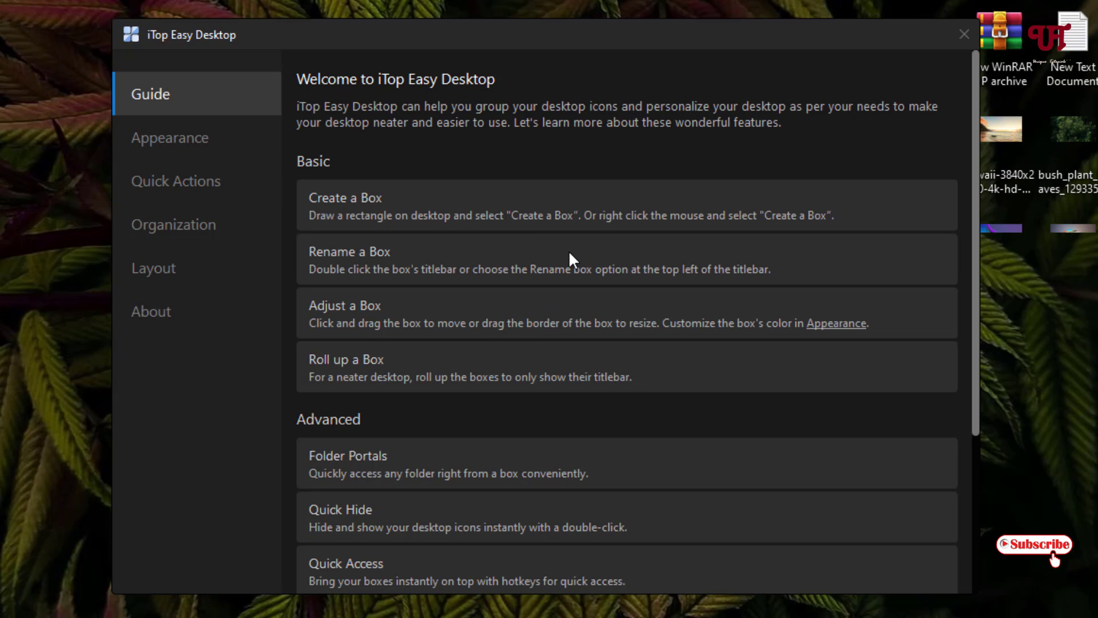
click(962, 44)
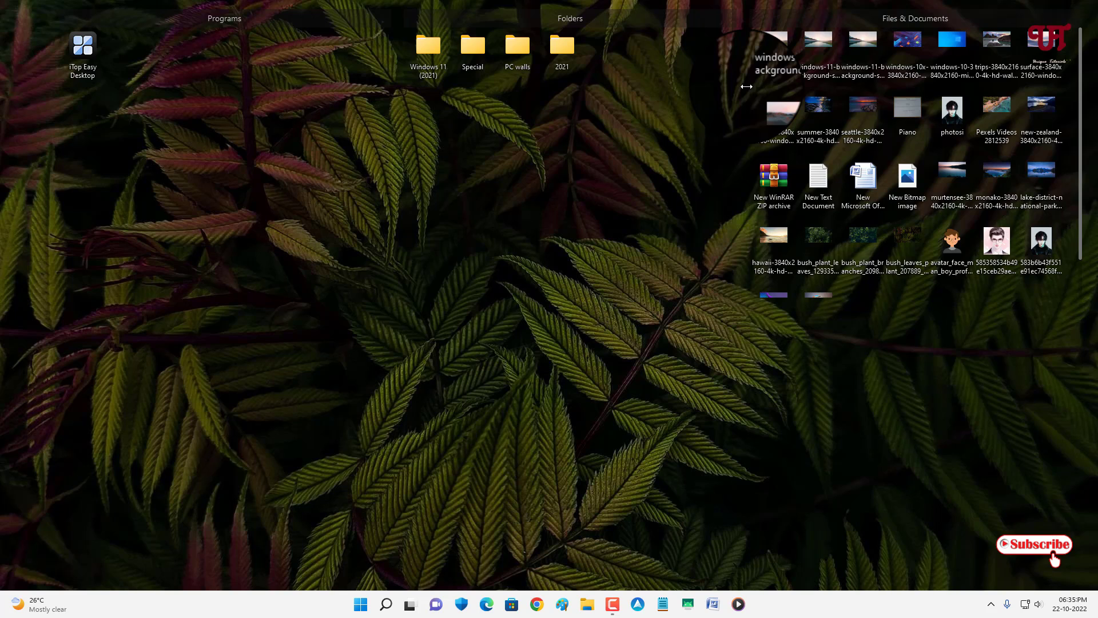
- Narrow the Files & Documents box to about four icon columns and move it down to the middle of the desktop's right side
drag(746, 85, 863, 91)
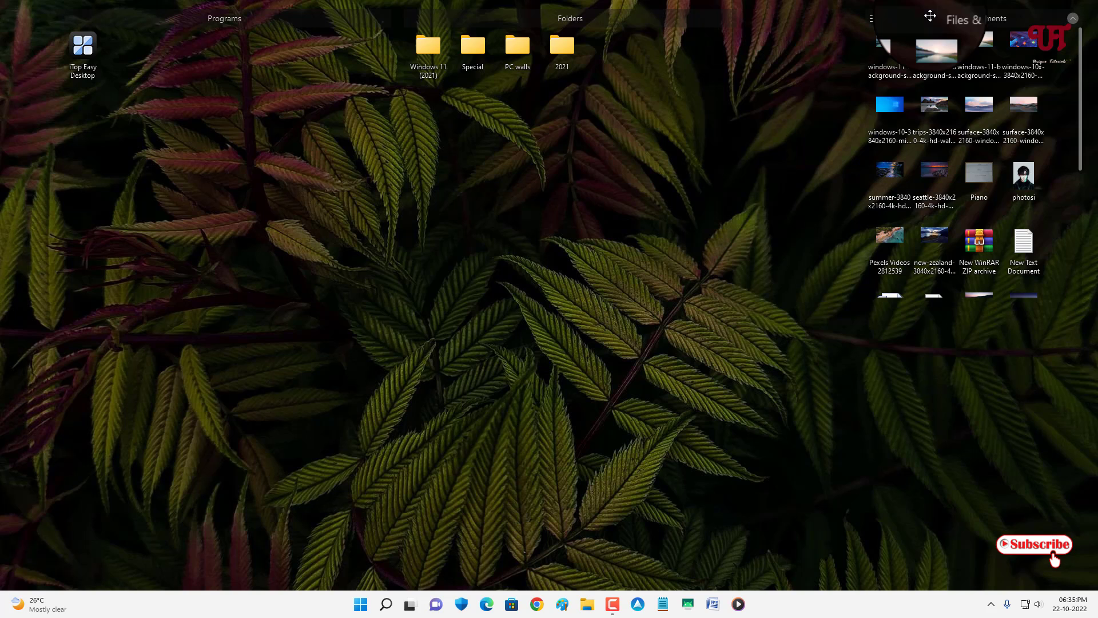
drag(930, 16, 887, 252)
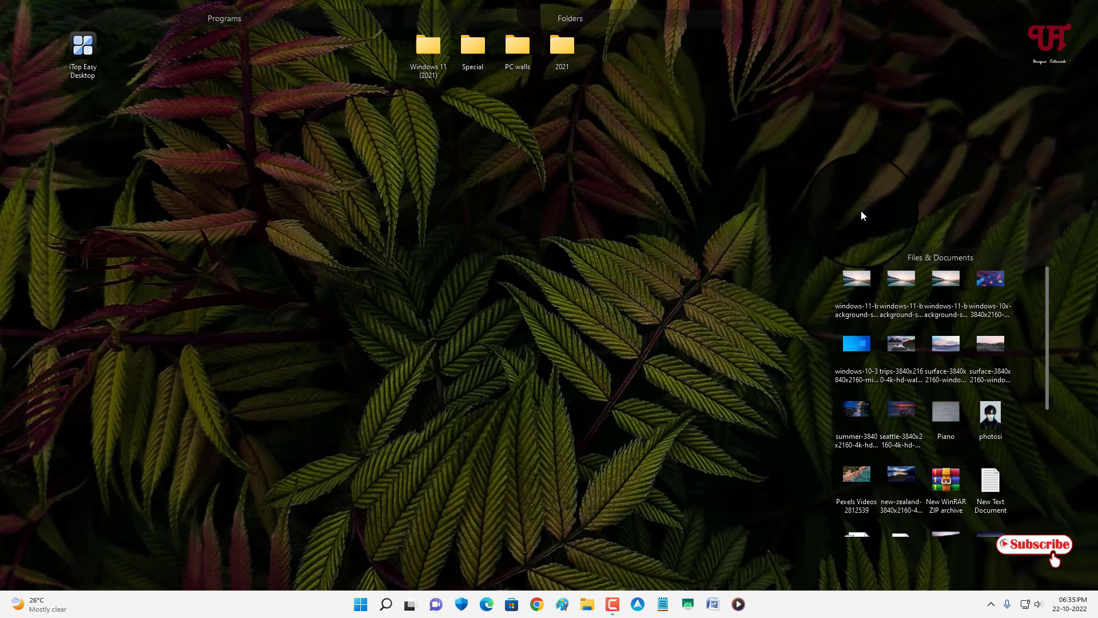
- Examine the options available for the Files & Documents box and look through its contents
mouse_move(866, 255)
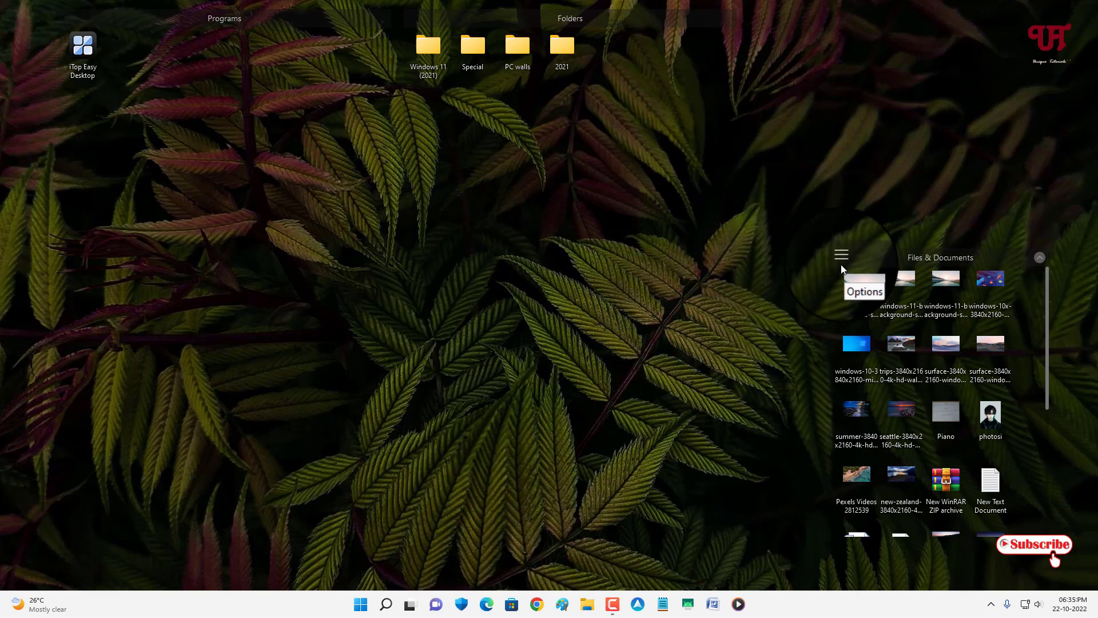
click(841, 261)
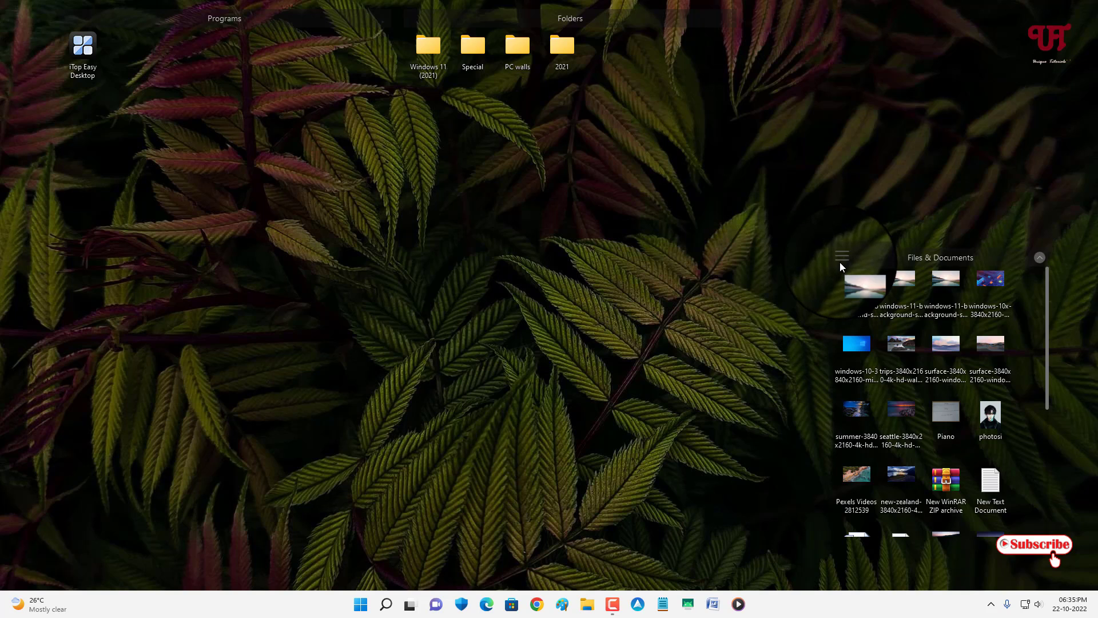
mouse_move(841, 274)
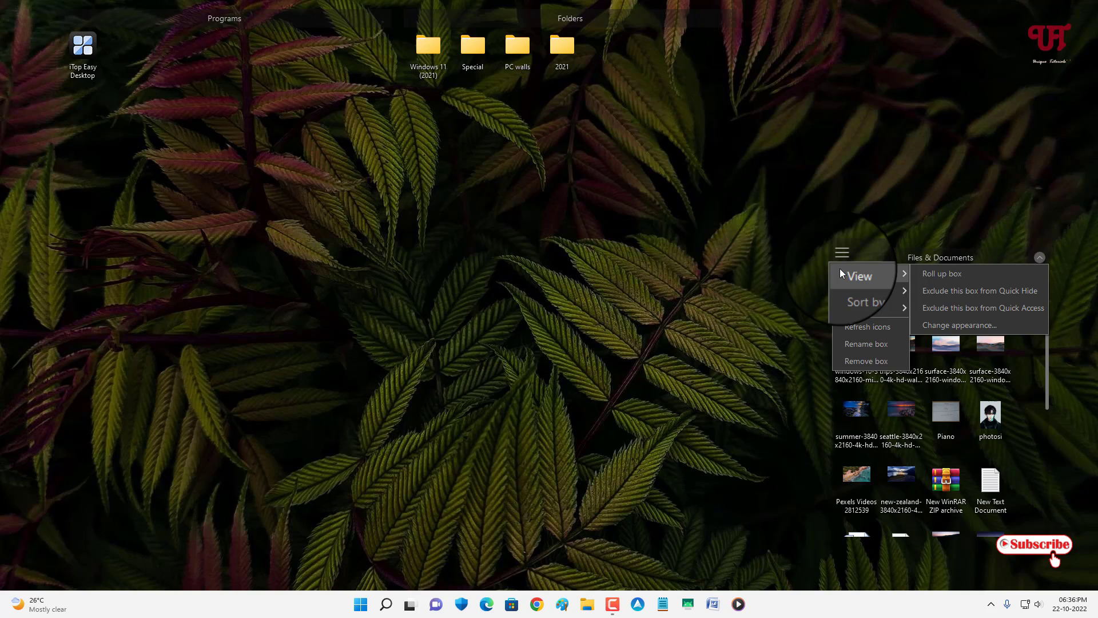
click(866, 254)
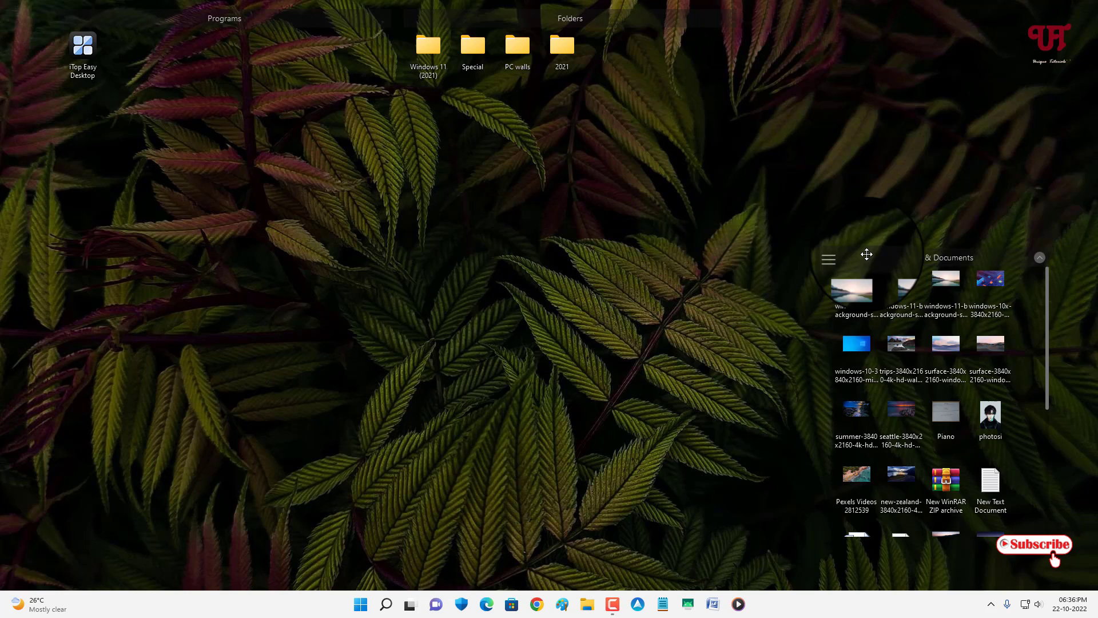
scroll(904, 431, down, 3)
scroll(903, 432, up, 3)
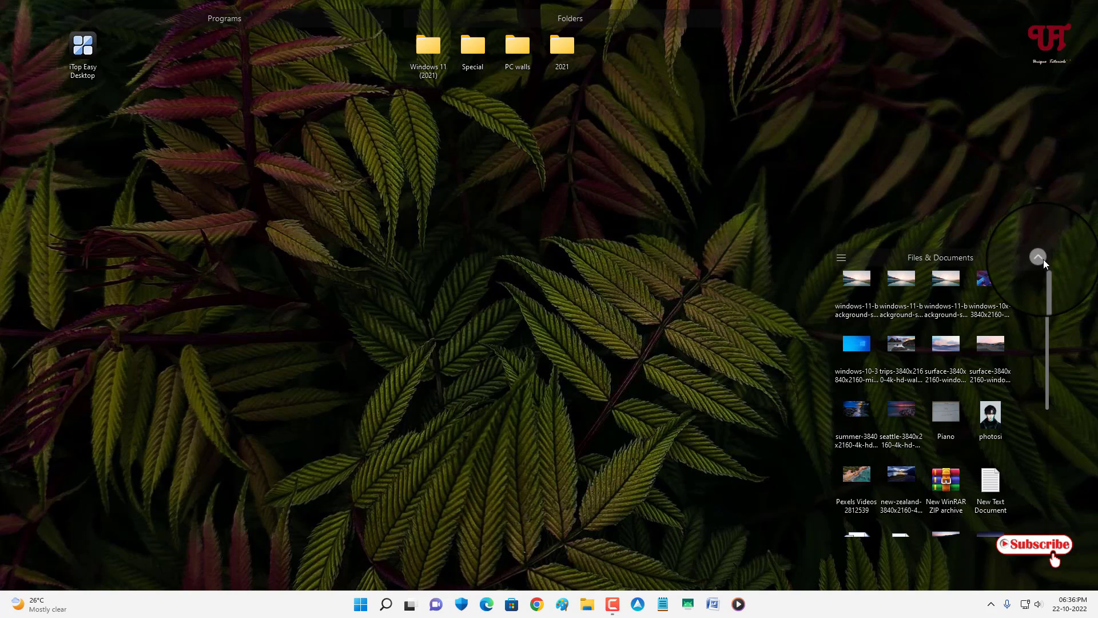
- Roll up the Files & Documents, Folders and Programs boxes so only their titlebars show
click(1038, 257)
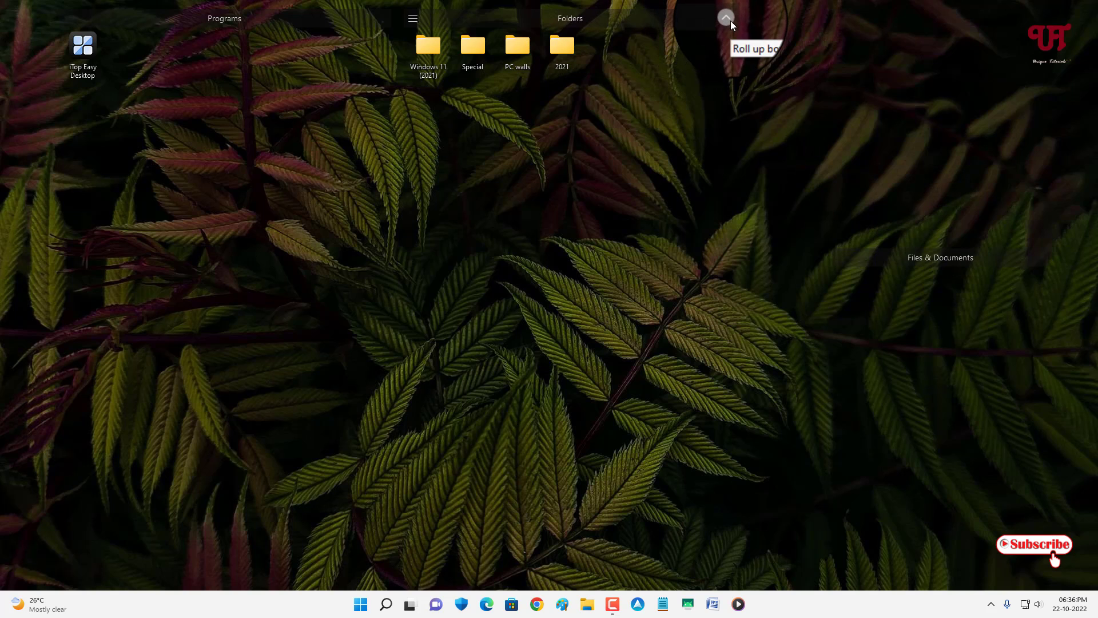
click(730, 20)
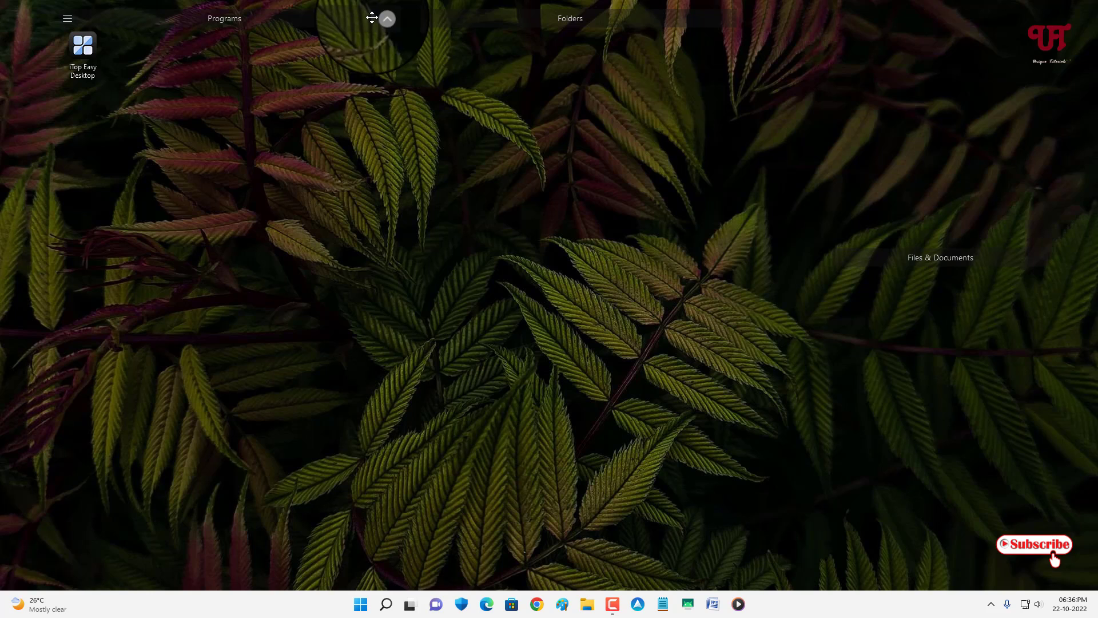
click(386, 19)
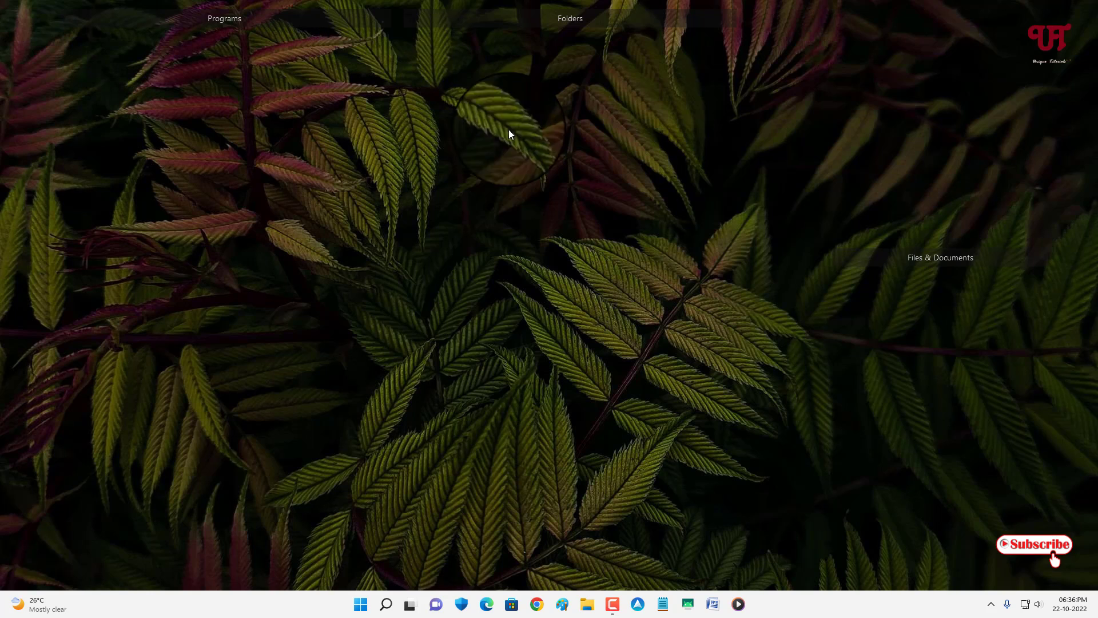
- Examine the View and Sort by choices in the options of the Files & Documents box
click(828, 253)
mouse_move(830, 266)
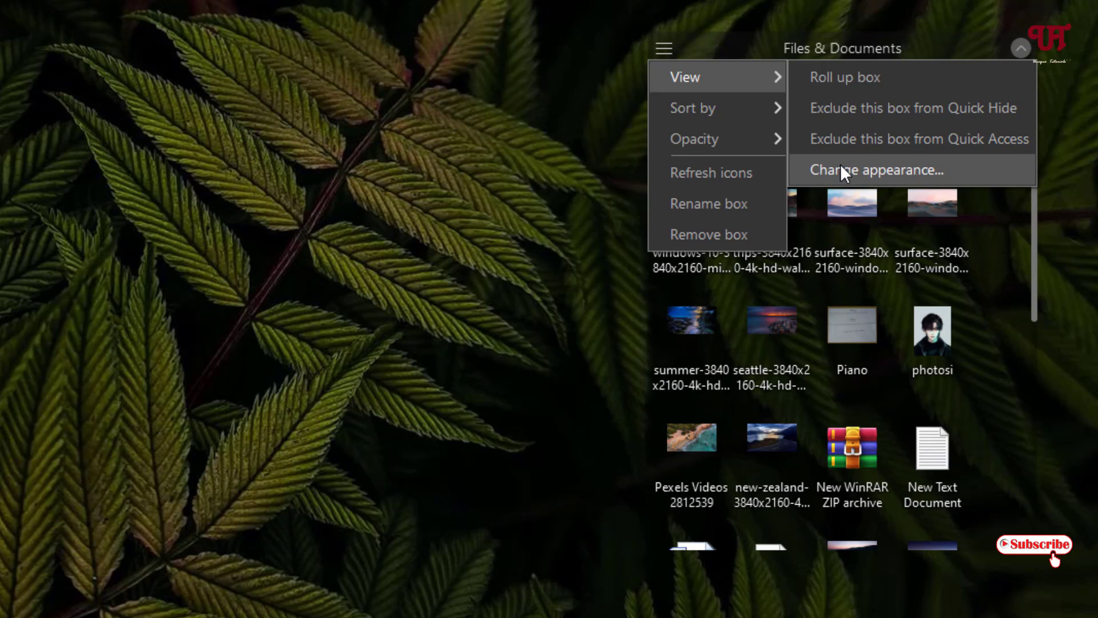
mouse_move(744, 113)
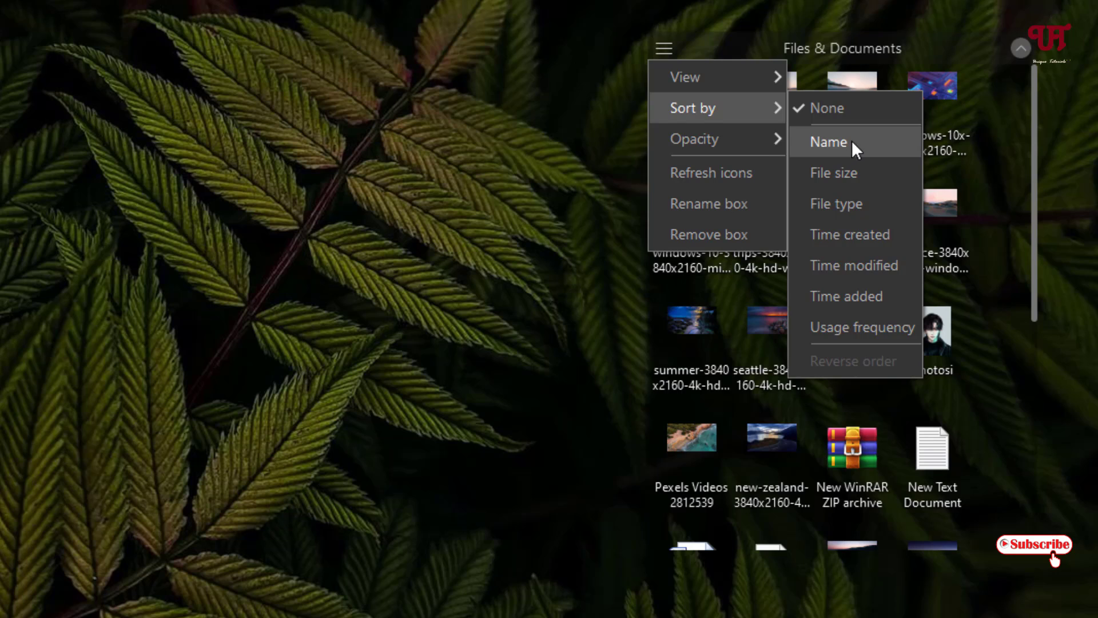
- Try 60% opacity on the Files & Documents box and restore it to 100%
mouse_move(759, 144)
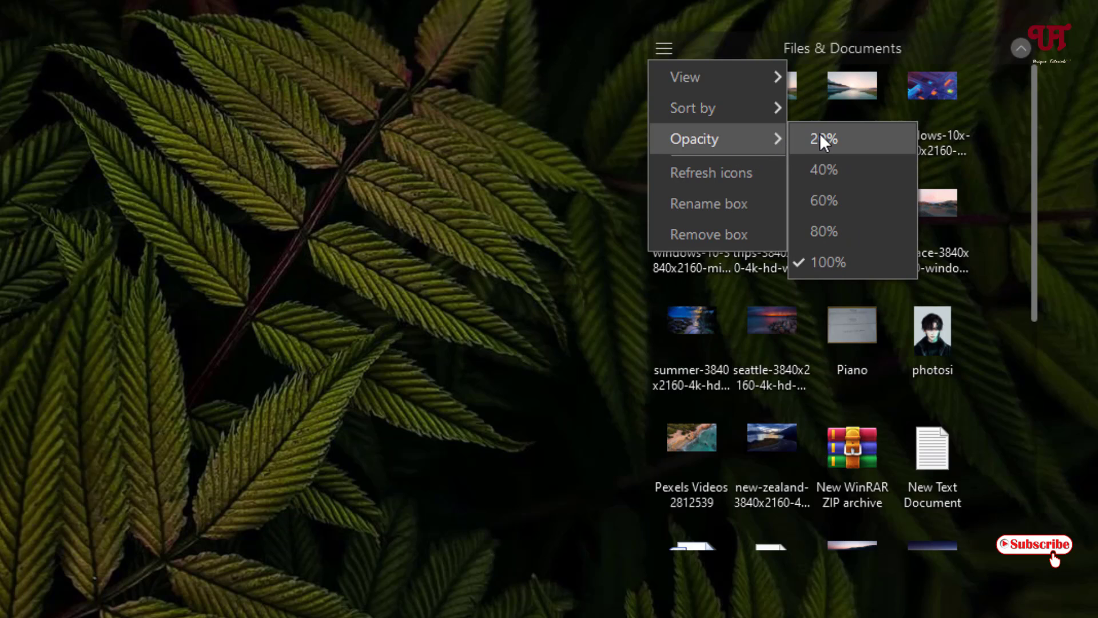
click(829, 201)
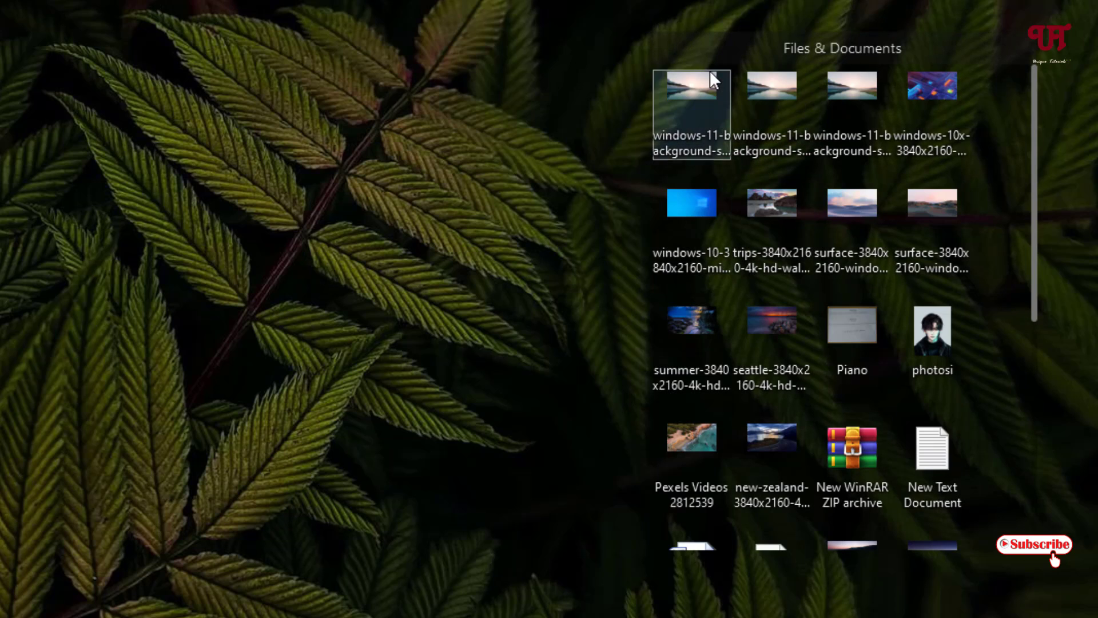
click(665, 50)
mouse_move(683, 138)
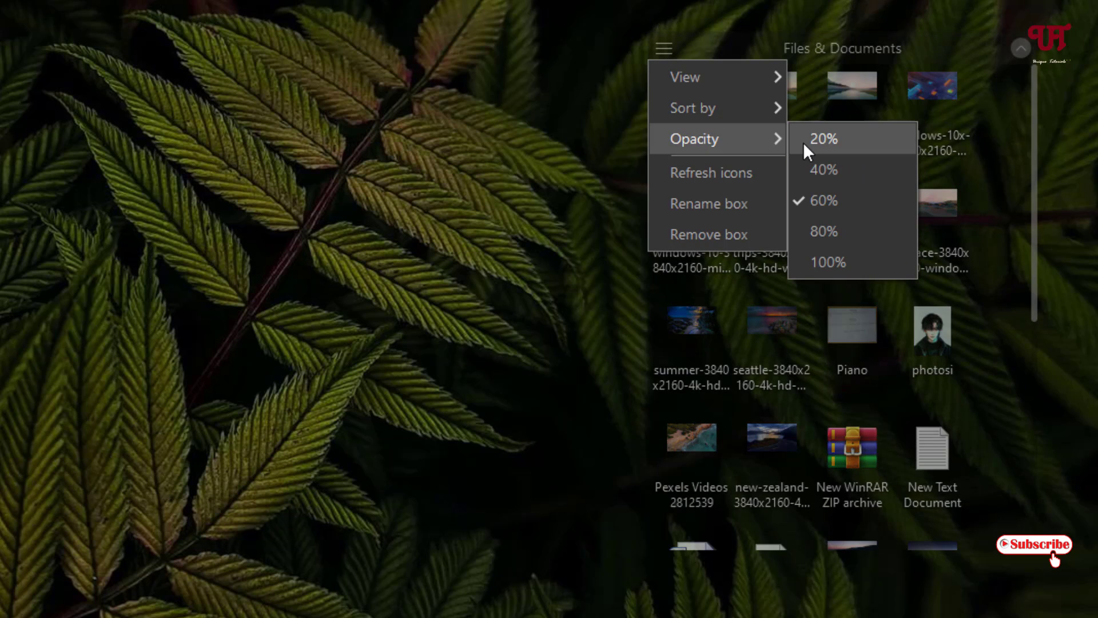
click(814, 264)
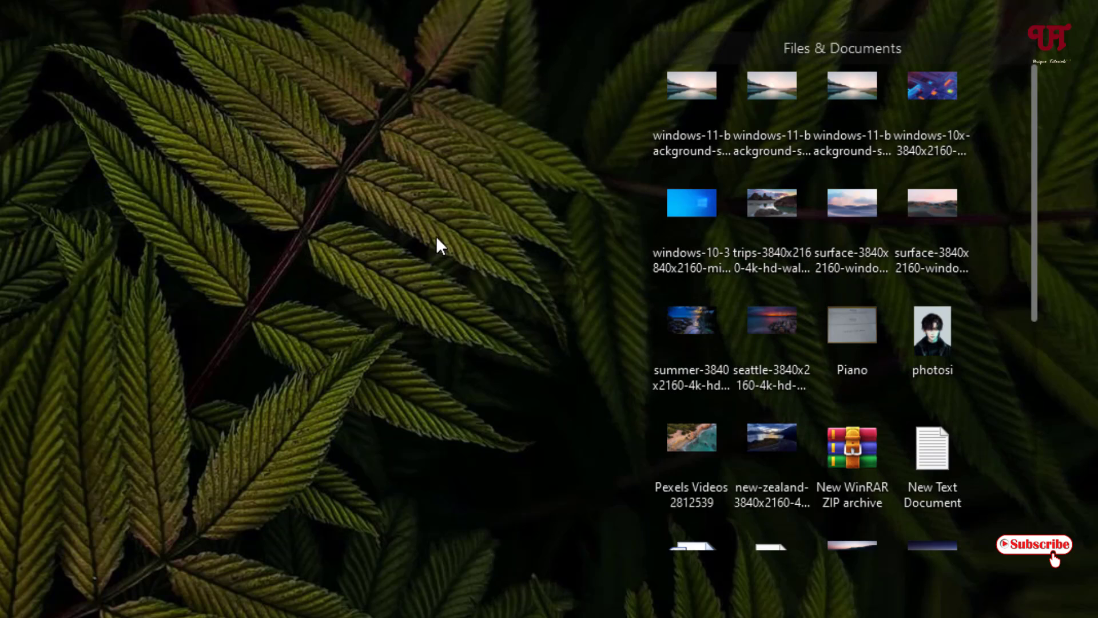
- Refresh the icons of the Files & Documents box and look through its contents
click(673, 53)
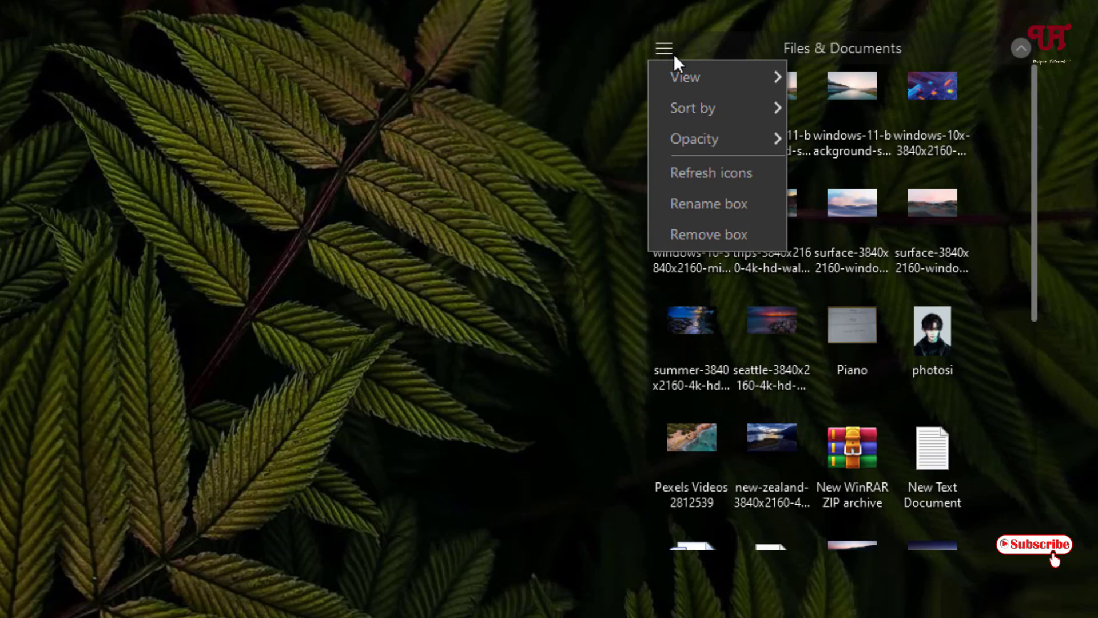
click(691, 176)
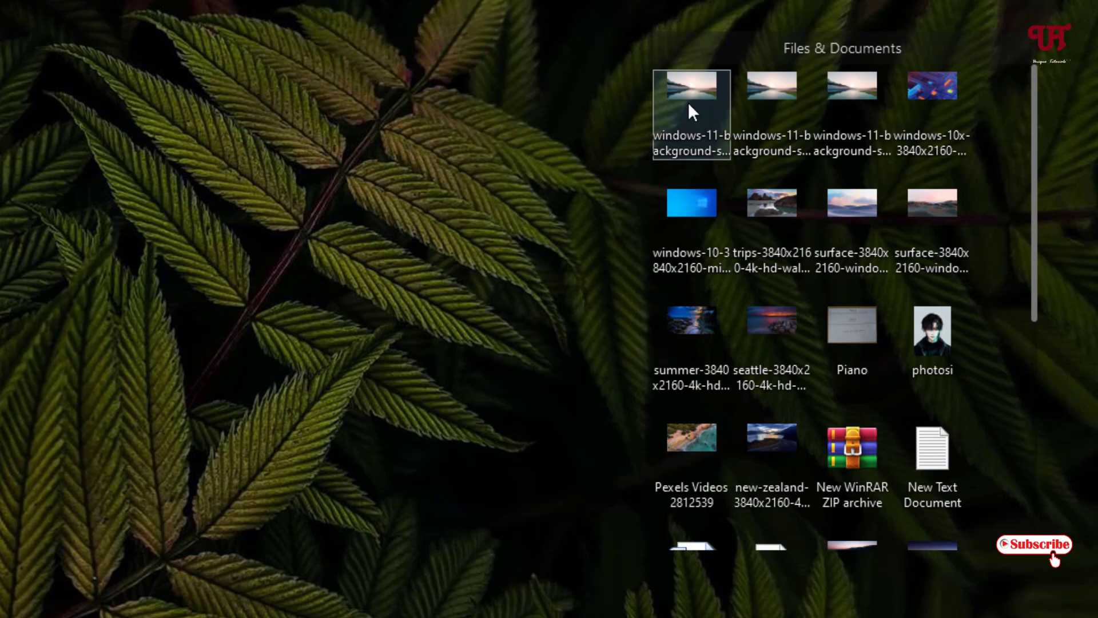
scroll(809, 198, down, 5)
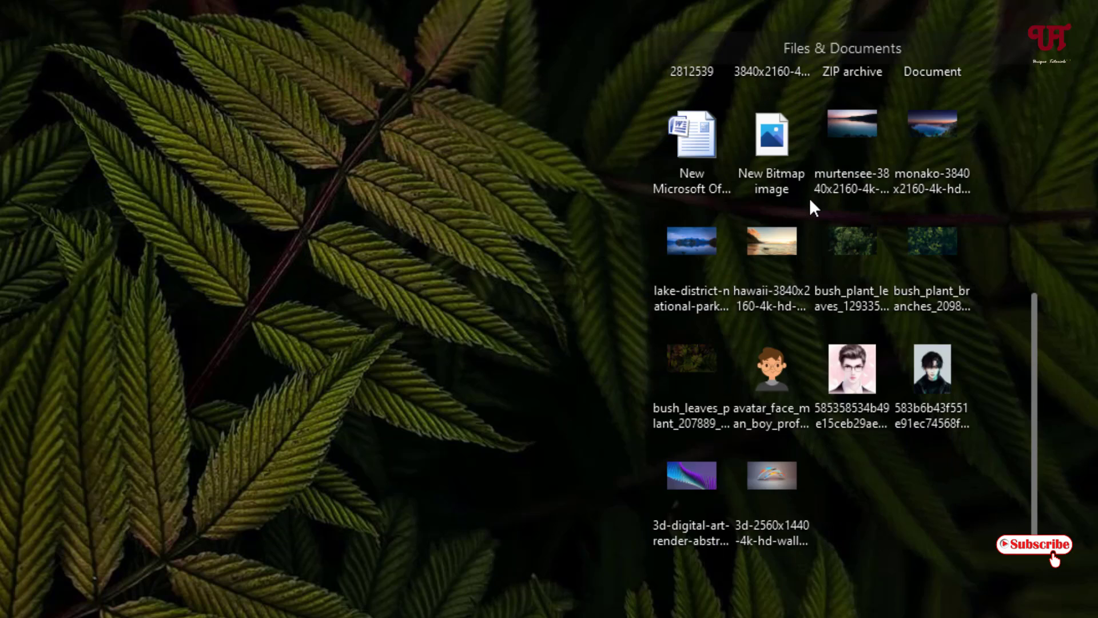
scroll(809, 198, up, 5)
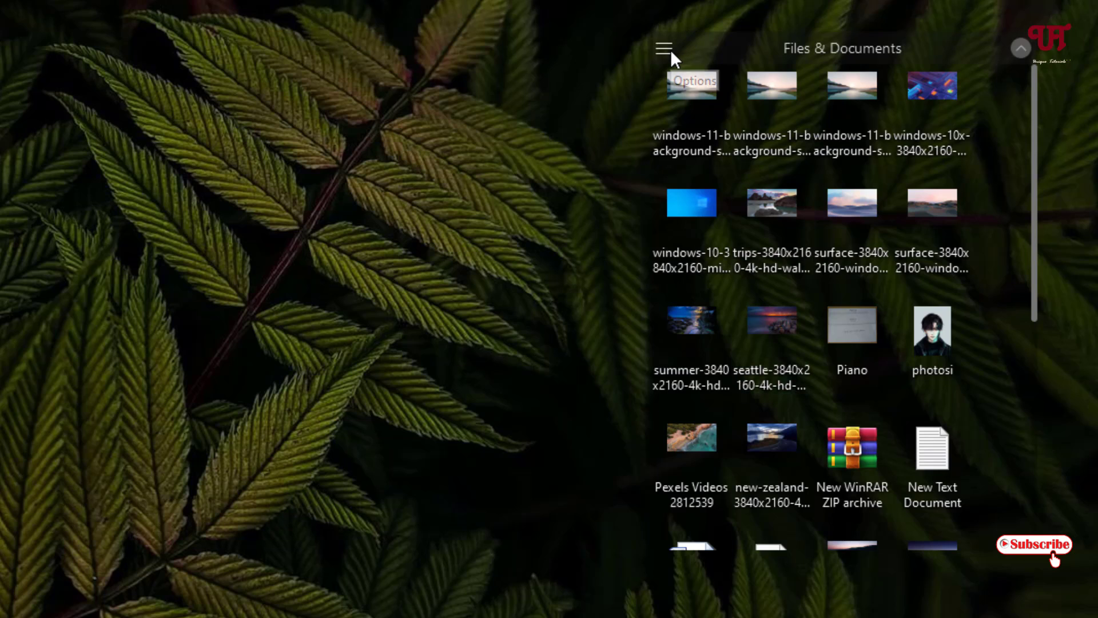
- Try both ways of opening the Files & Documents box title for renaming: the Rename box option and directly on the title
click(665, 49)
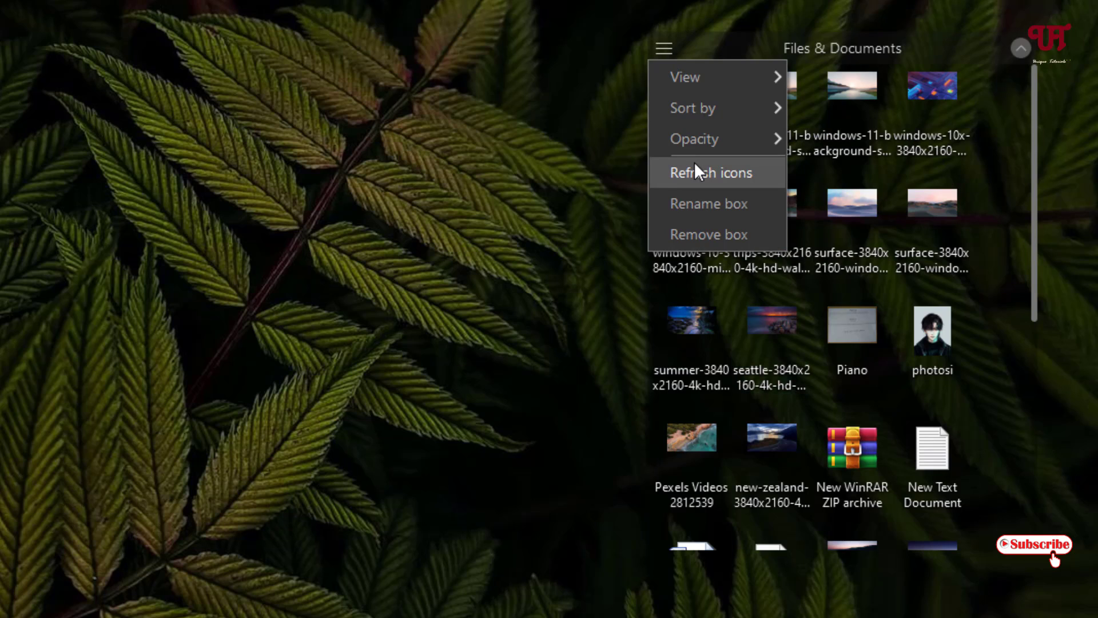
click(698, 204)
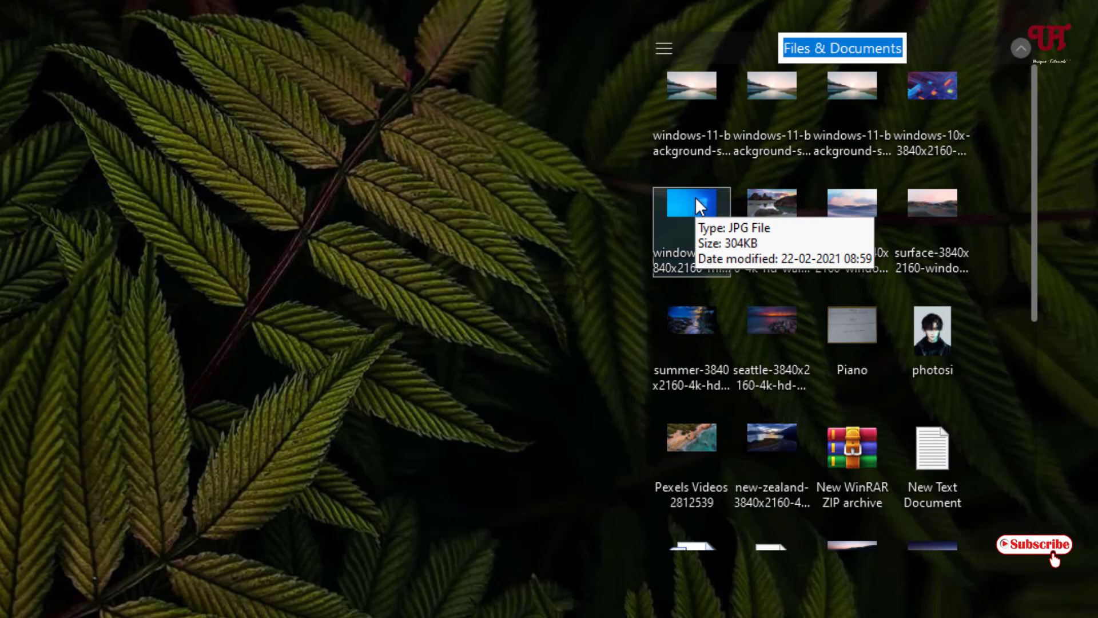
click(583, 152)
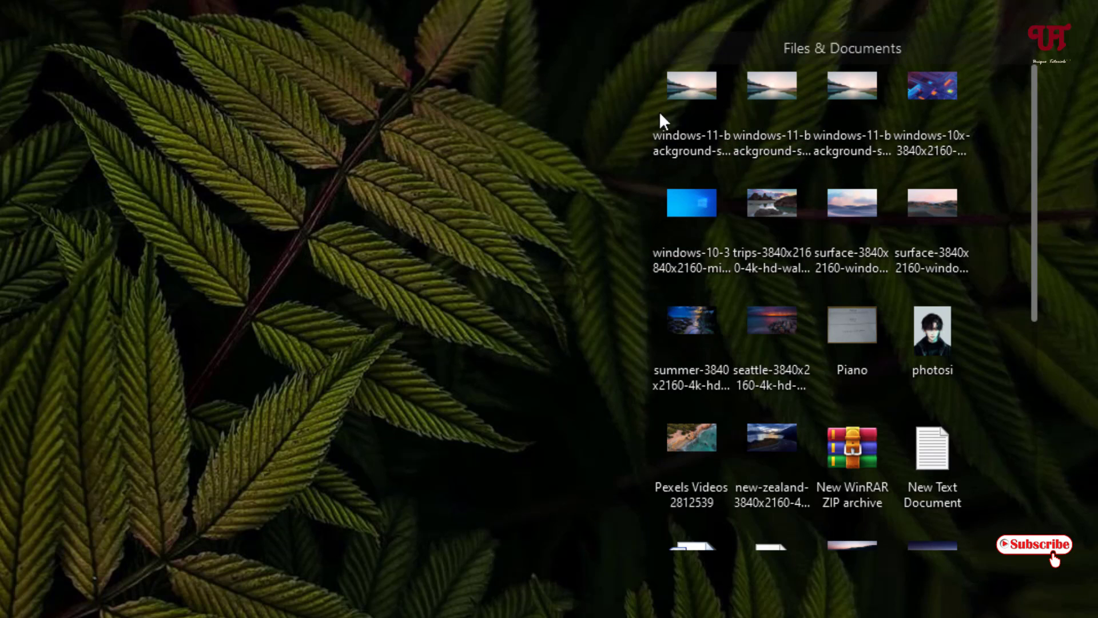
double_click(818, 51)
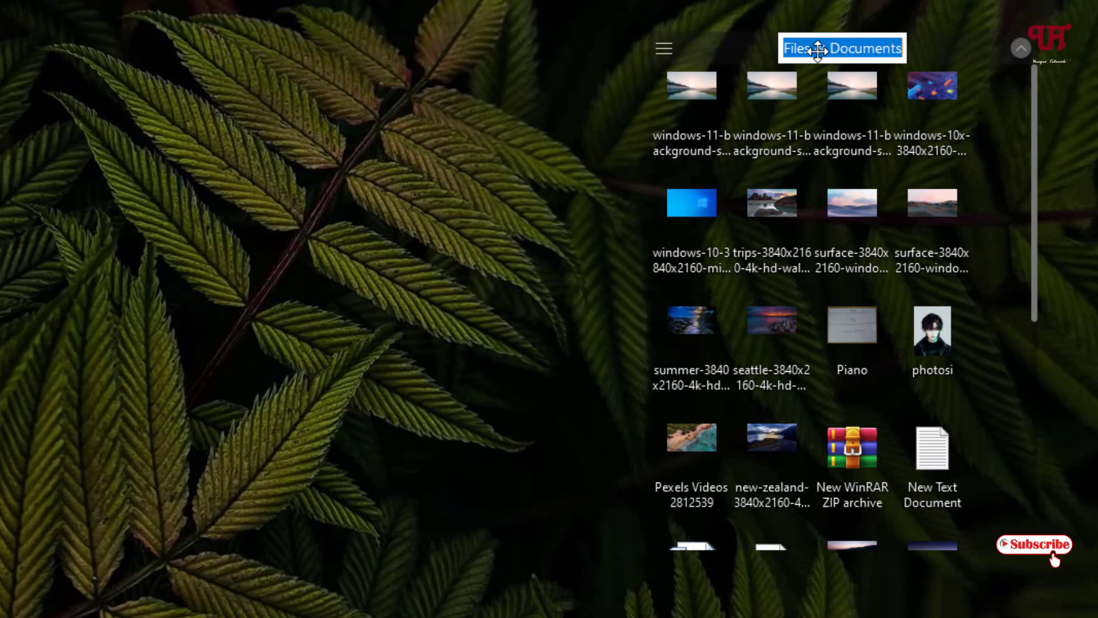
- Leave the title editing and open the options of the Files & Documents box
click(665, 51)
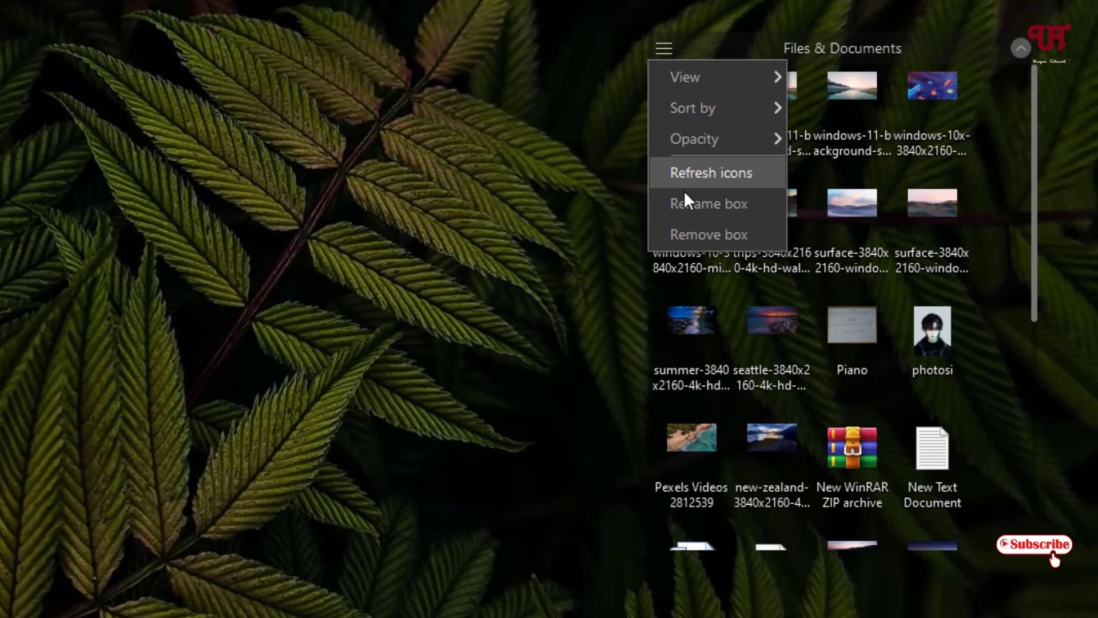